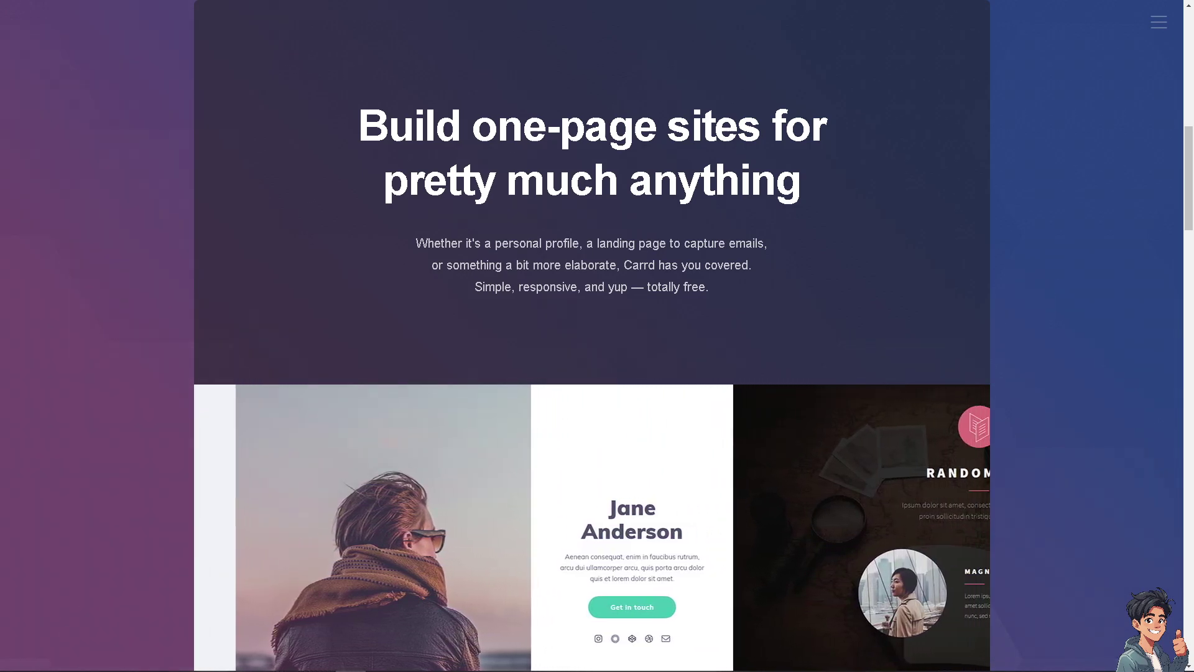
Go from Log In to Carrd's Sign Up form and accept the Terms of Use and Privacy Policy
scroll(646, 359, "up", 10)
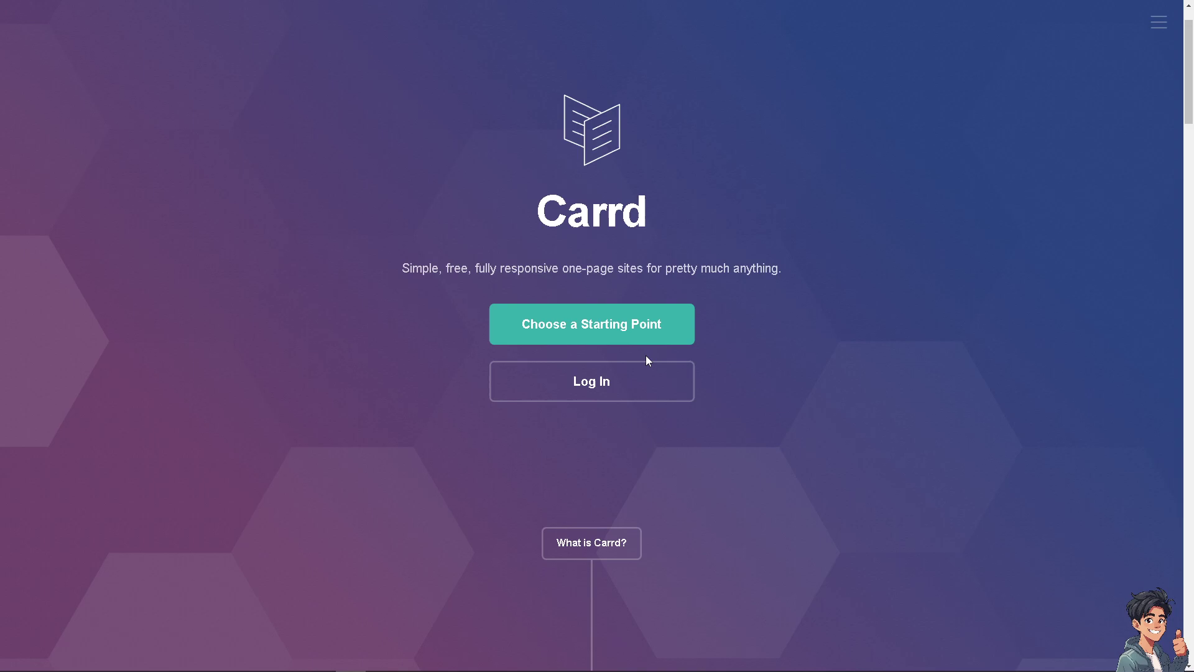
left_click(609, 387)
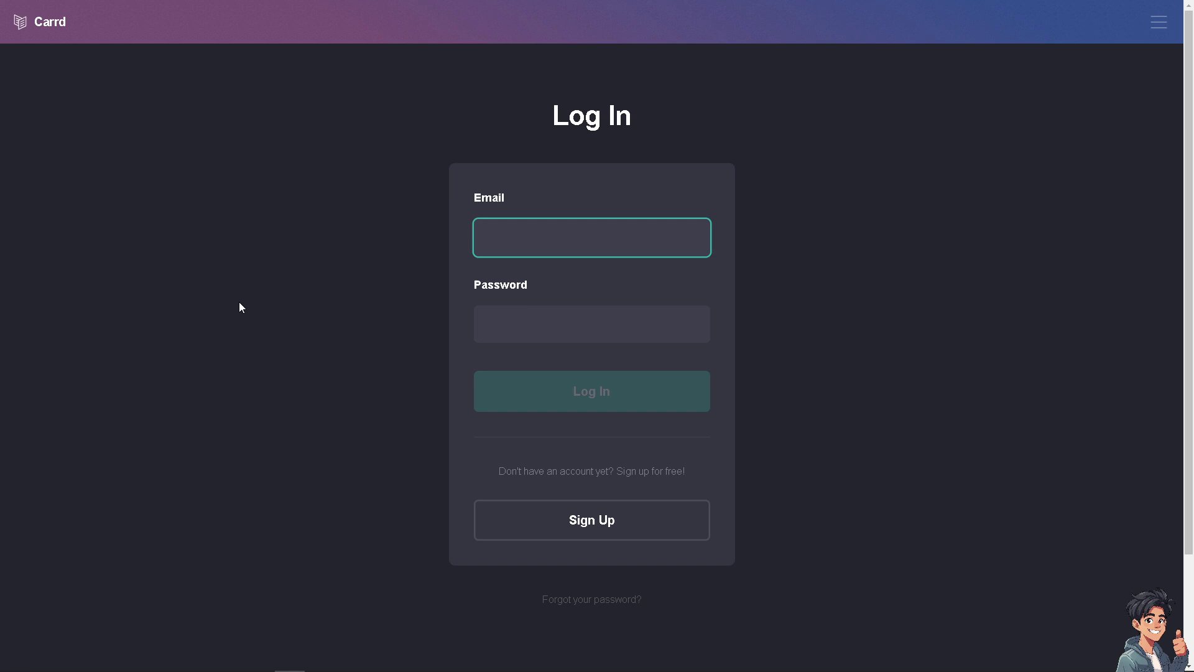
left_click(571, 528)
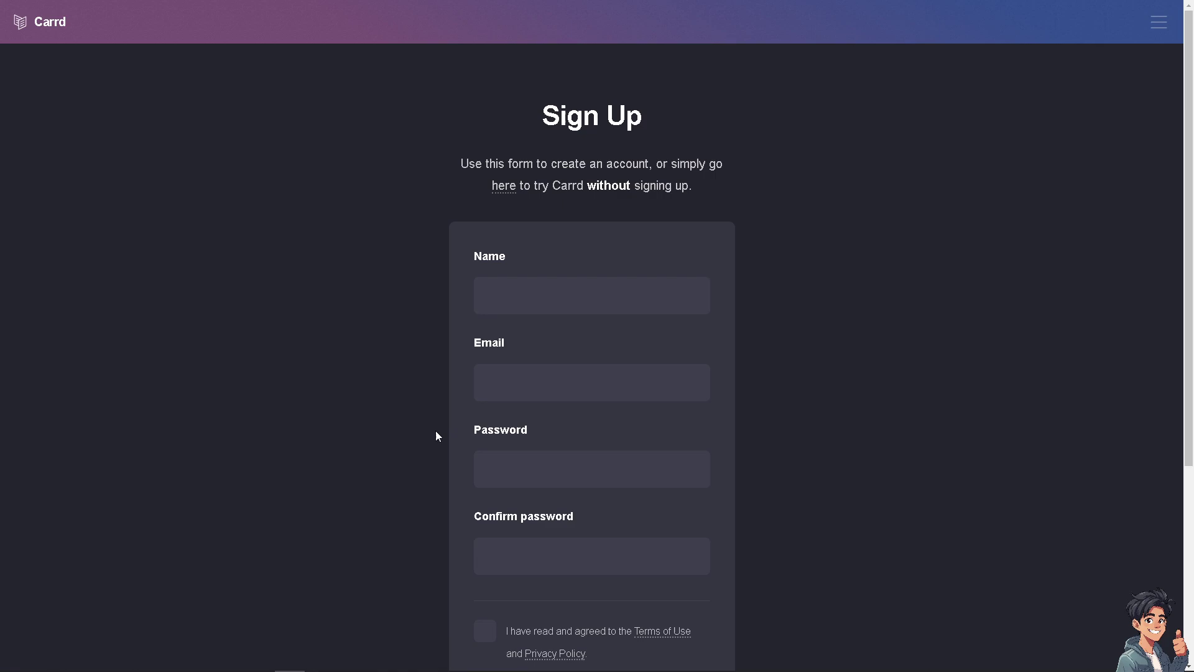
scroll(438, 436, "down", 1)
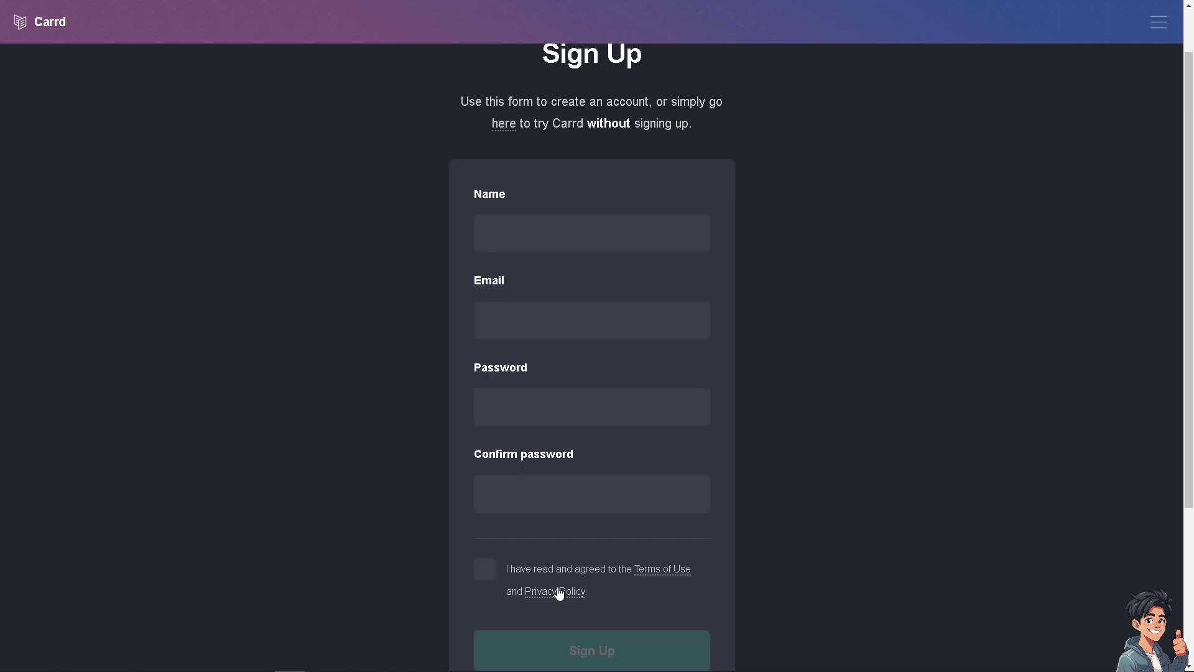
left_click(486, 570)
scroll(502, 581, "down", 1)
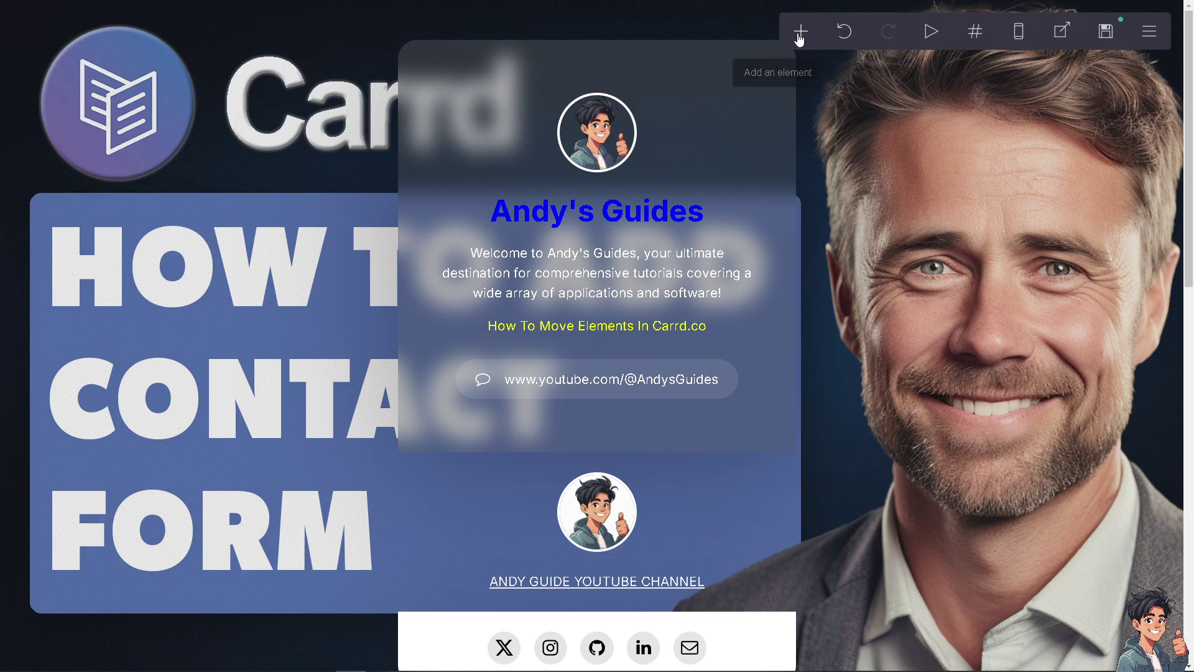
Add a Form element of type Contact from the + element menu
left_click(801, 36)
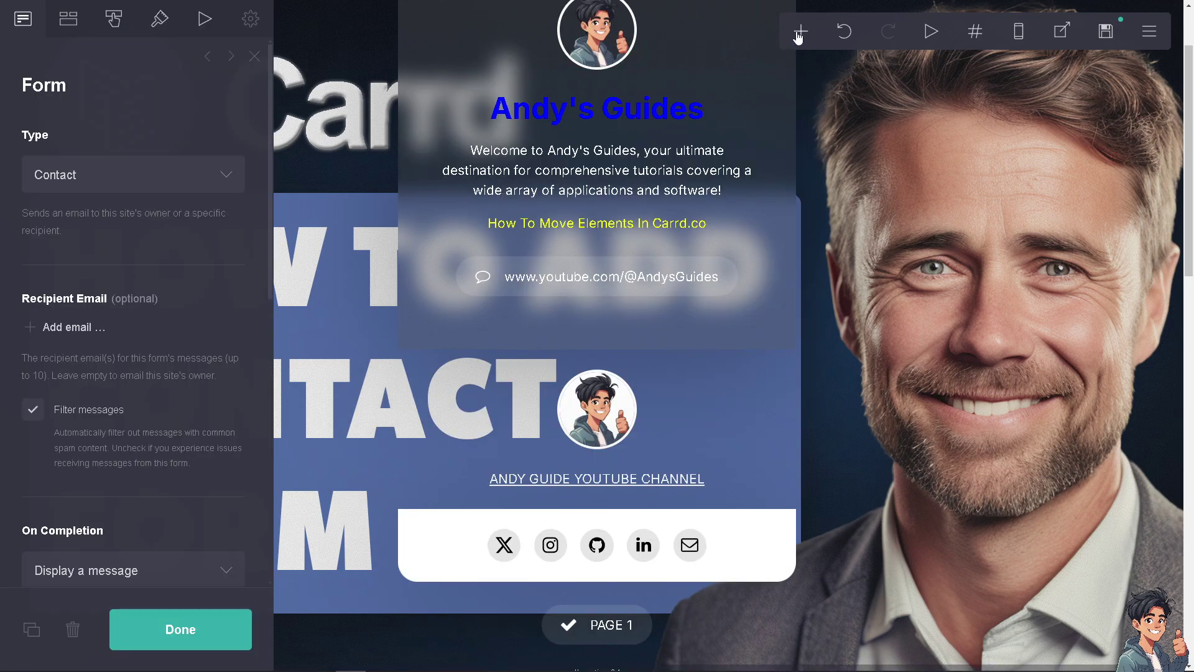
left_click(799, 35)
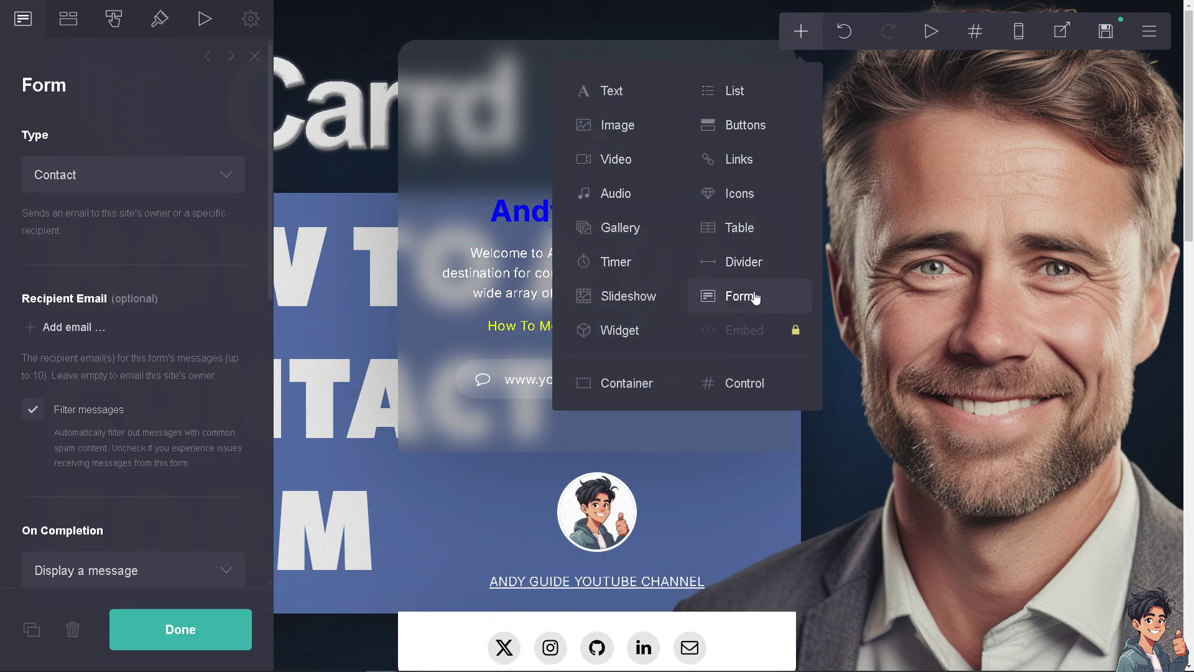
left_click(750, 299)
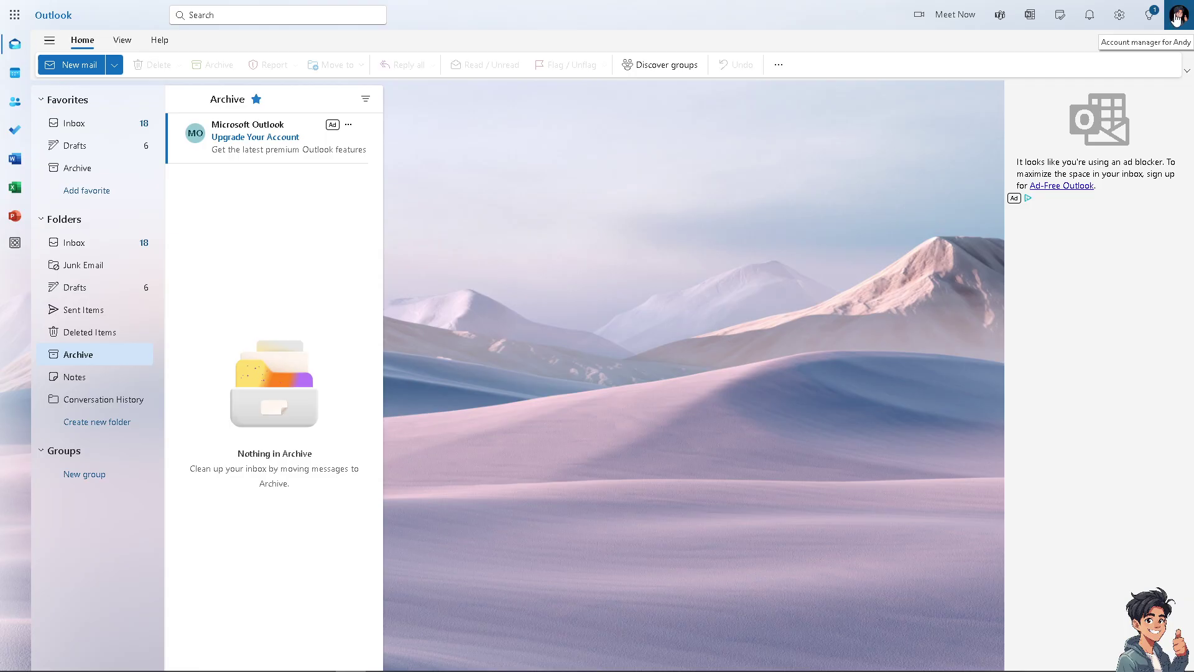
Open the Outlook account manager to see the signed-in e-mail address
left_click(1177, 19)
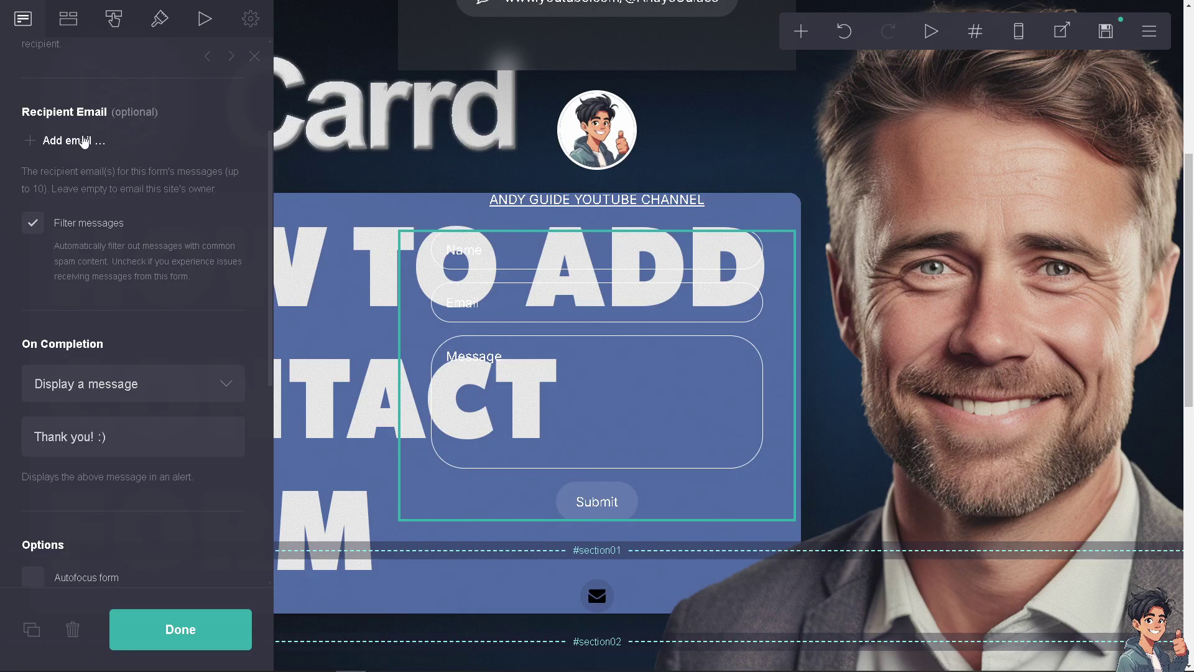
Add the signed-in Outlook address as the form's Recipient Email
left_click(83, 138)
left_click(86, 153)
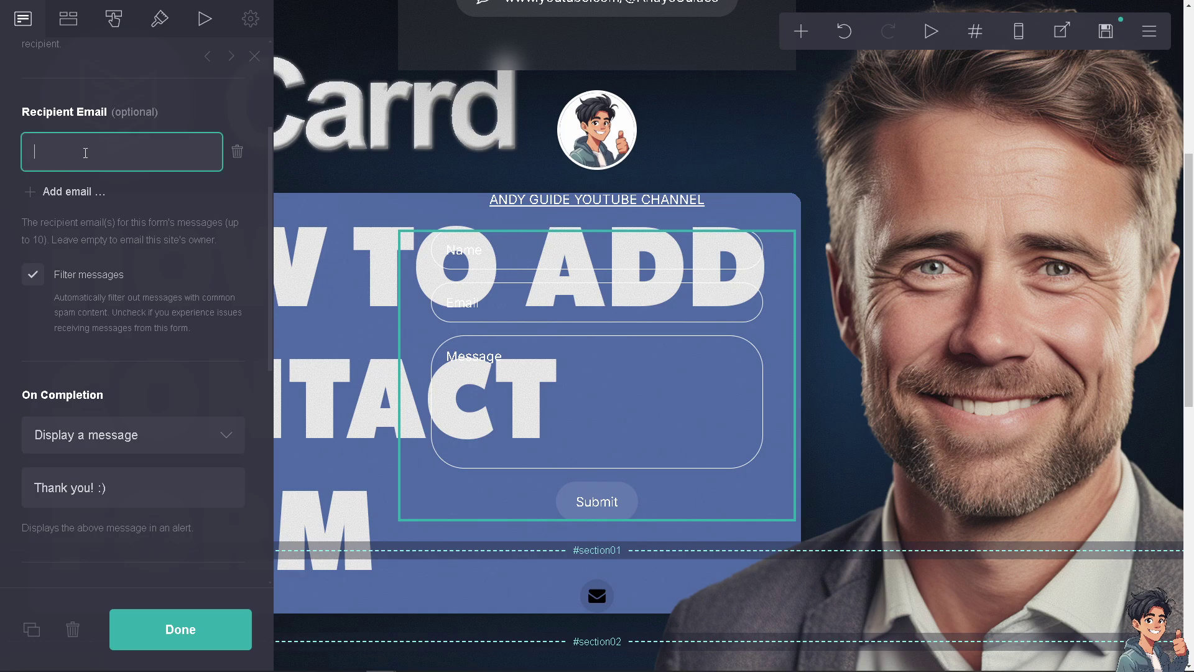
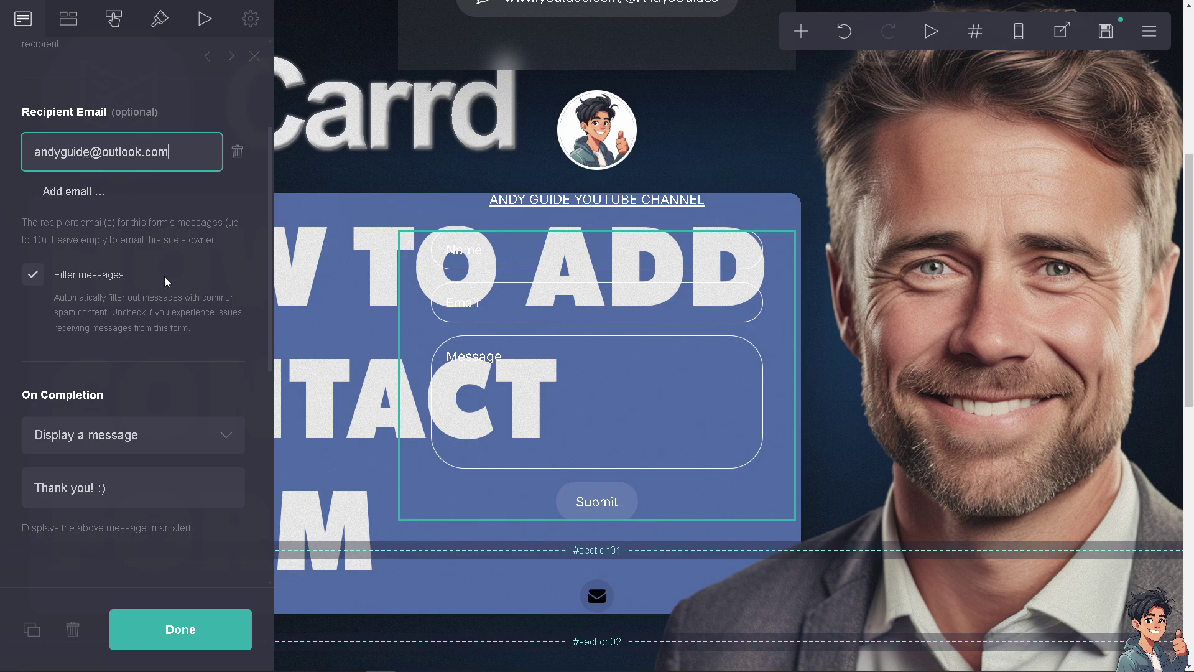
left_click(151, 286)
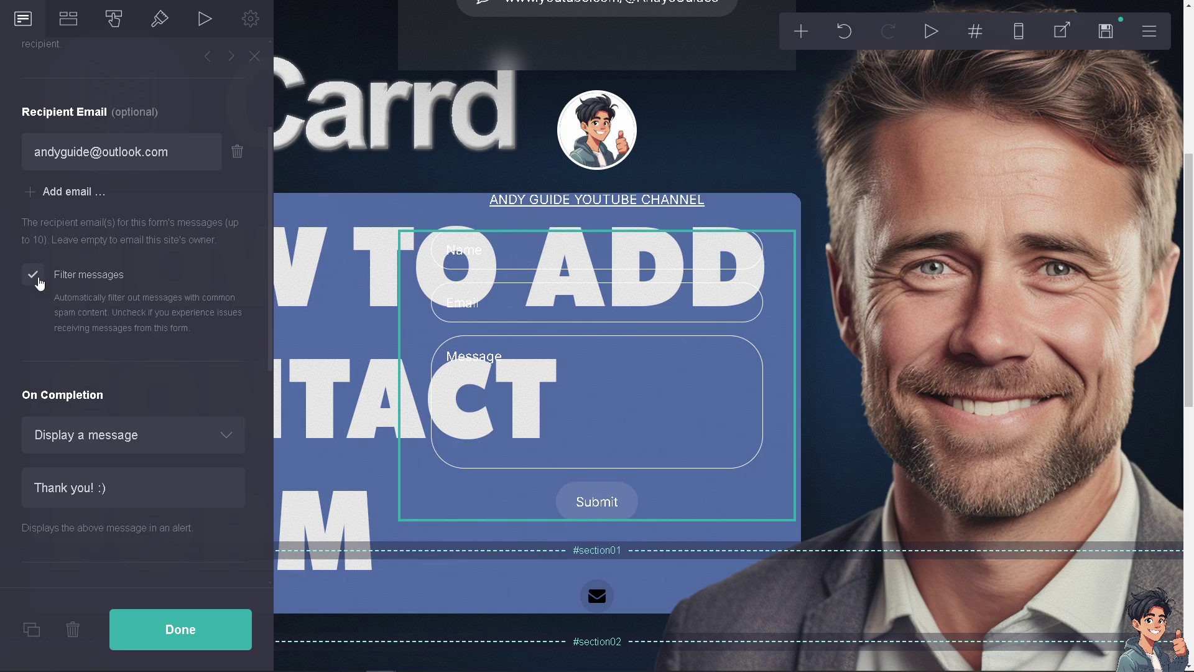
Keep spam filtering on and set On Completion to Display a message
left_click(33, 280)
left_click(33, 280)
scroll(196, 391, "down", 2)
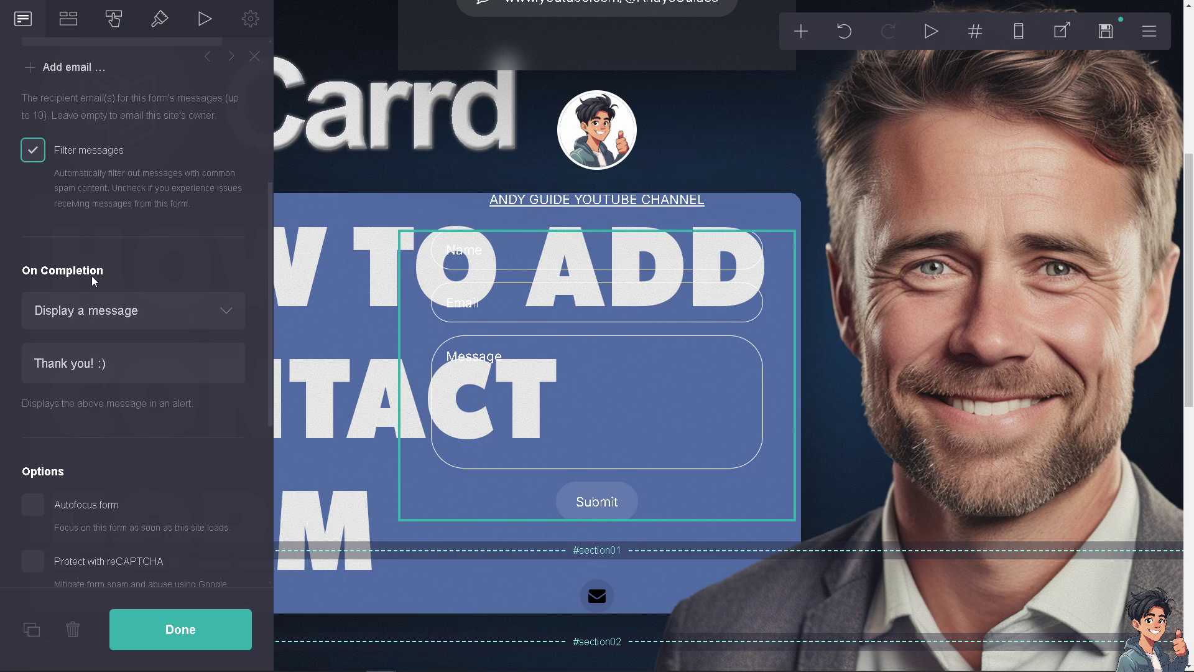
left_click(230, 312)
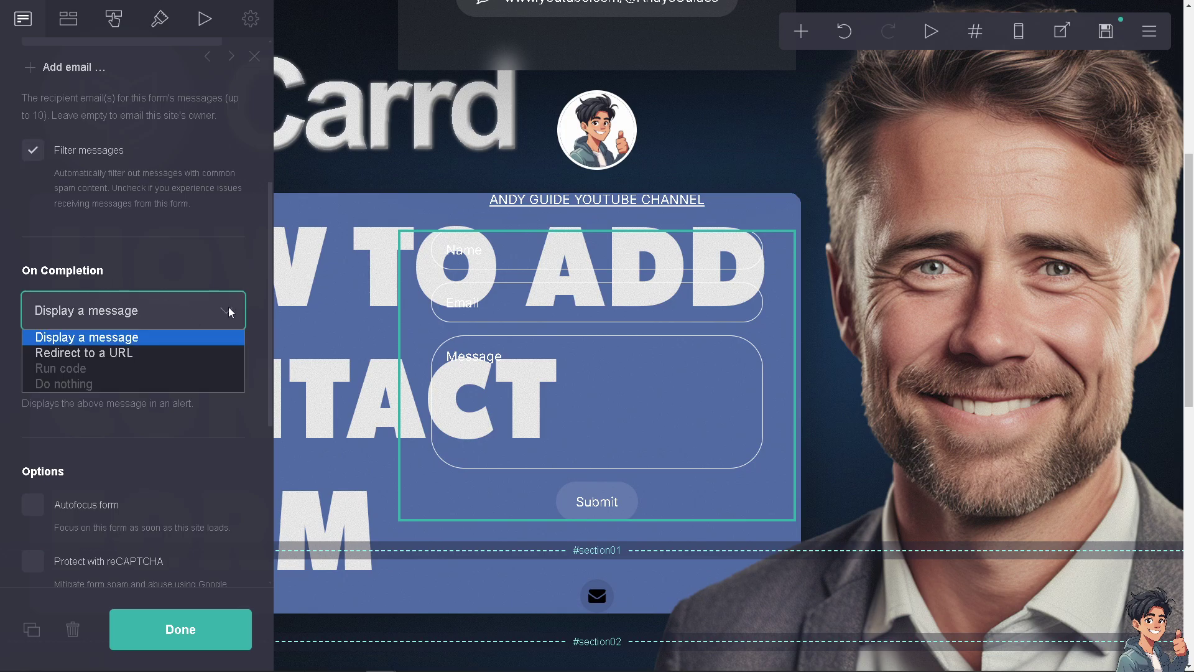
left_click(143, 353)
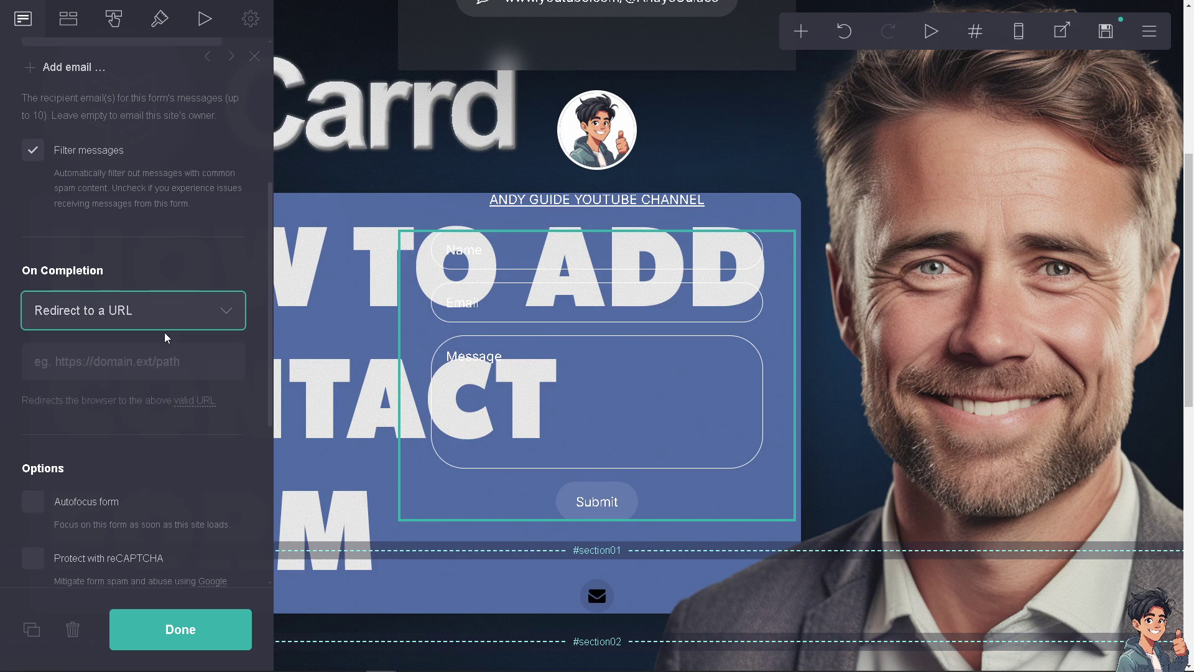
left_click(230, 312)
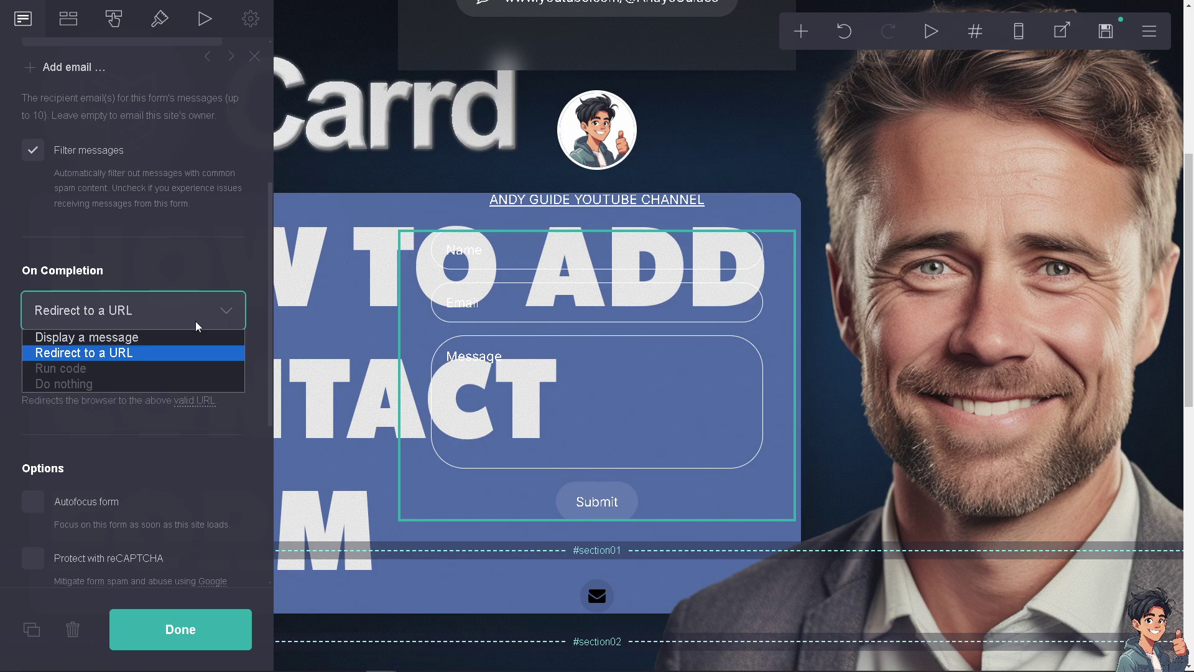
left_click(135, 340)
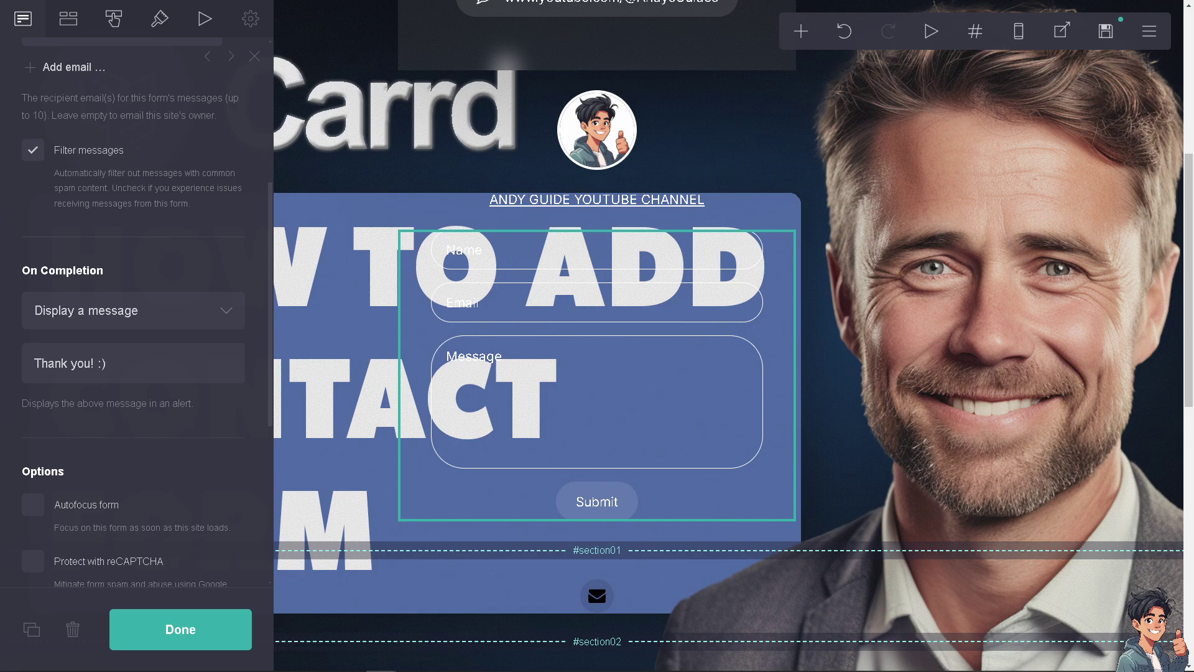
Replace 'Thank you! :)' with the message 'How To Add Contact Form In Carrd.co'
left_click(139, 361)
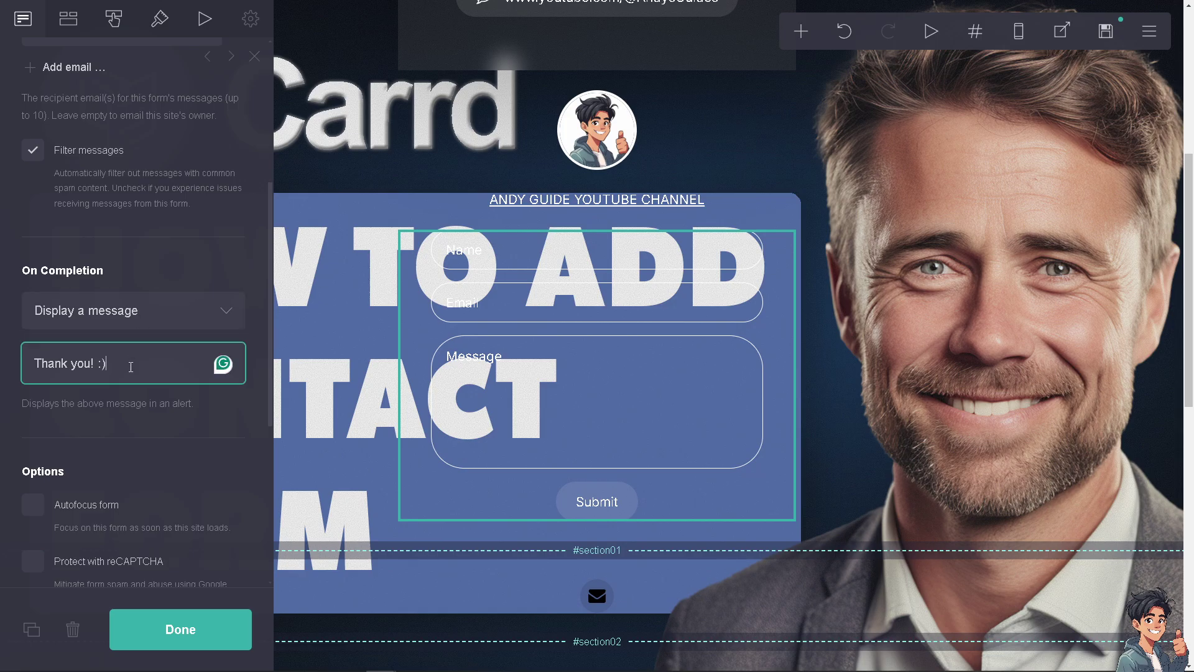
key("ctrl+a")
type("How To Add Contact Form In Carrd co")
left_click(237, 364)
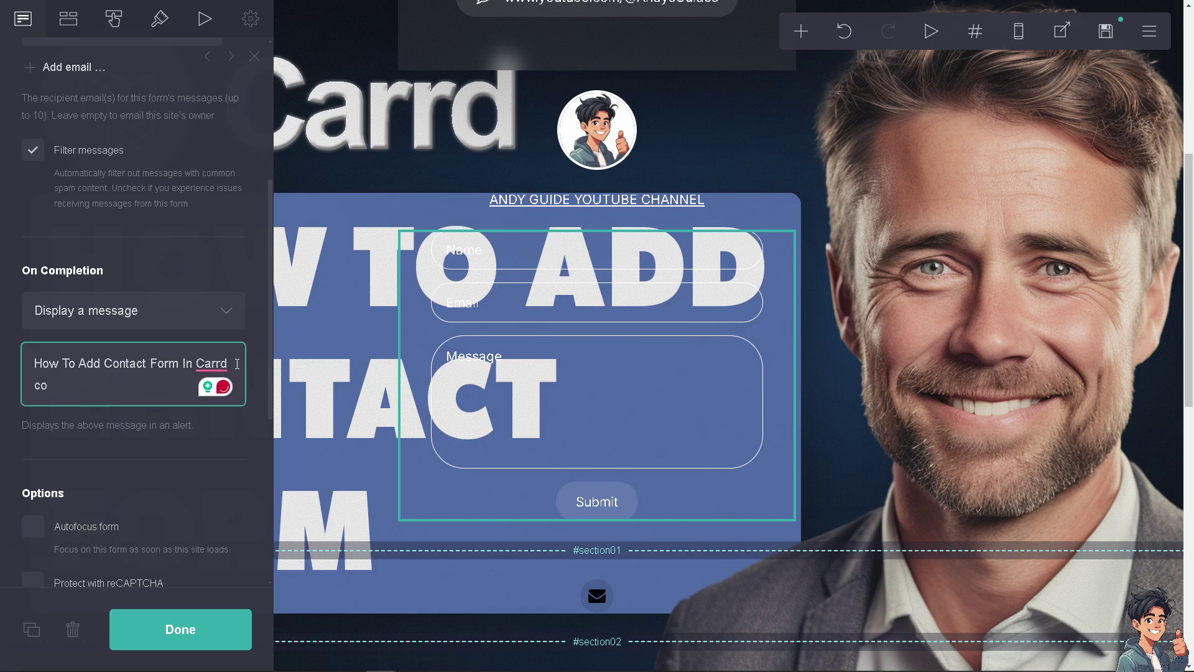
key("Delete")
type(".")
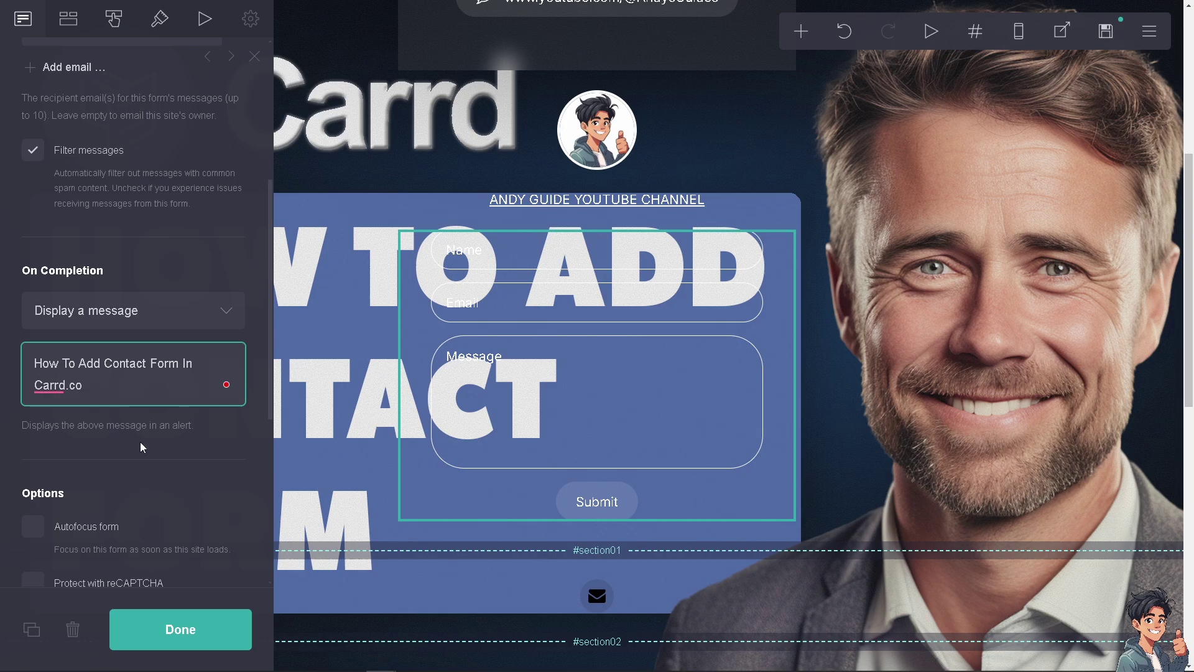
scroll(144, 443, "down", 1)
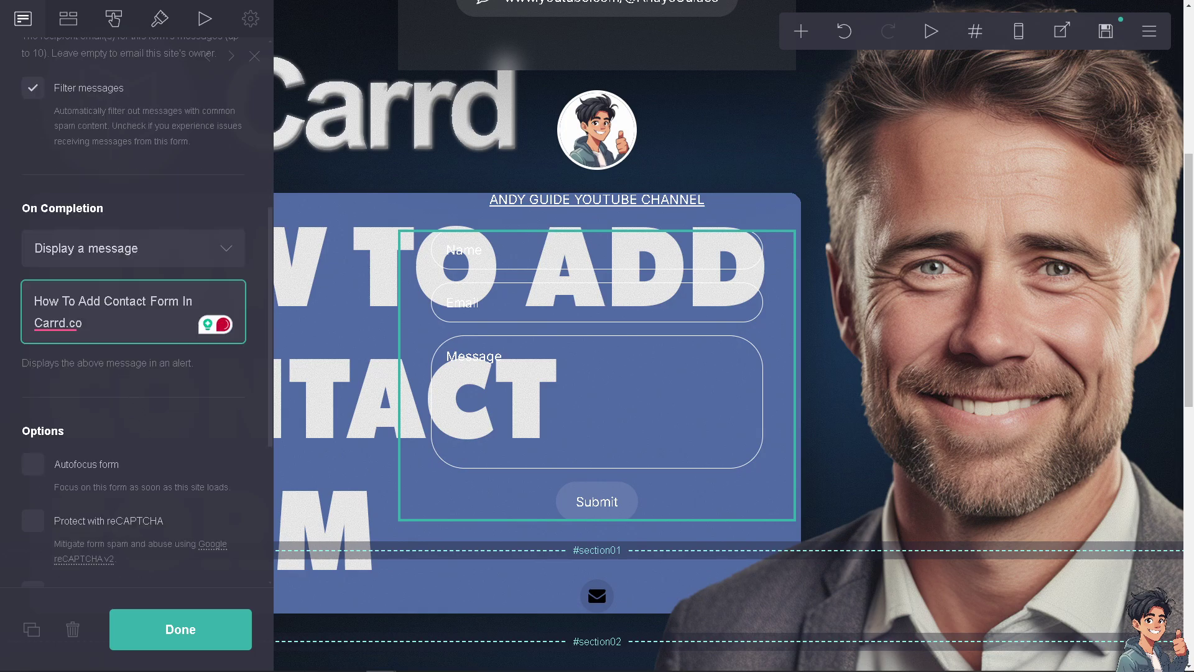
left_click(58, 423)
scroll(98, 439, "down", 2)
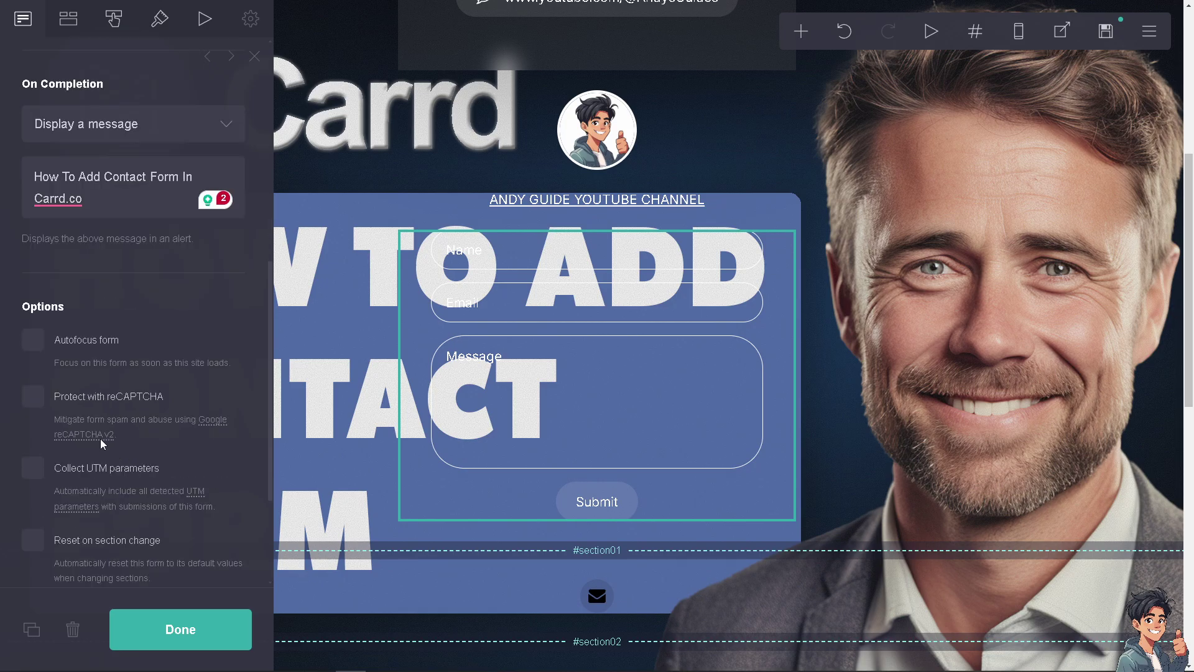
Tick Autofocus form and Protect with reCAPTCHA in the form's Options
left_click(36, 344)
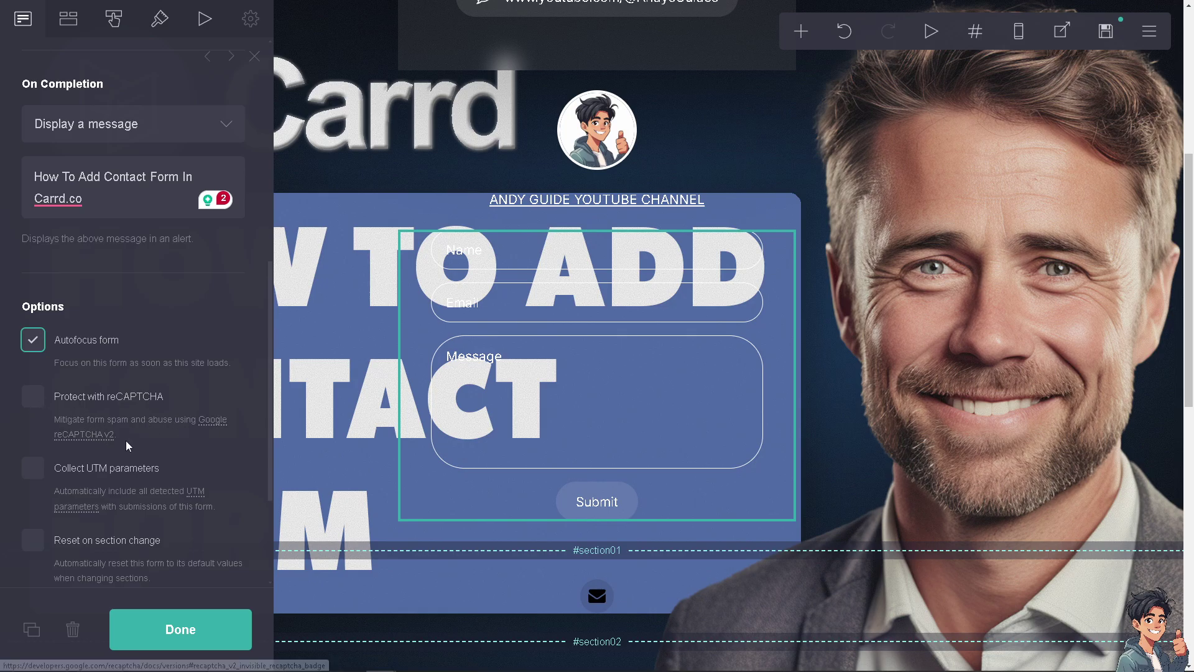
left_click(35, 400)
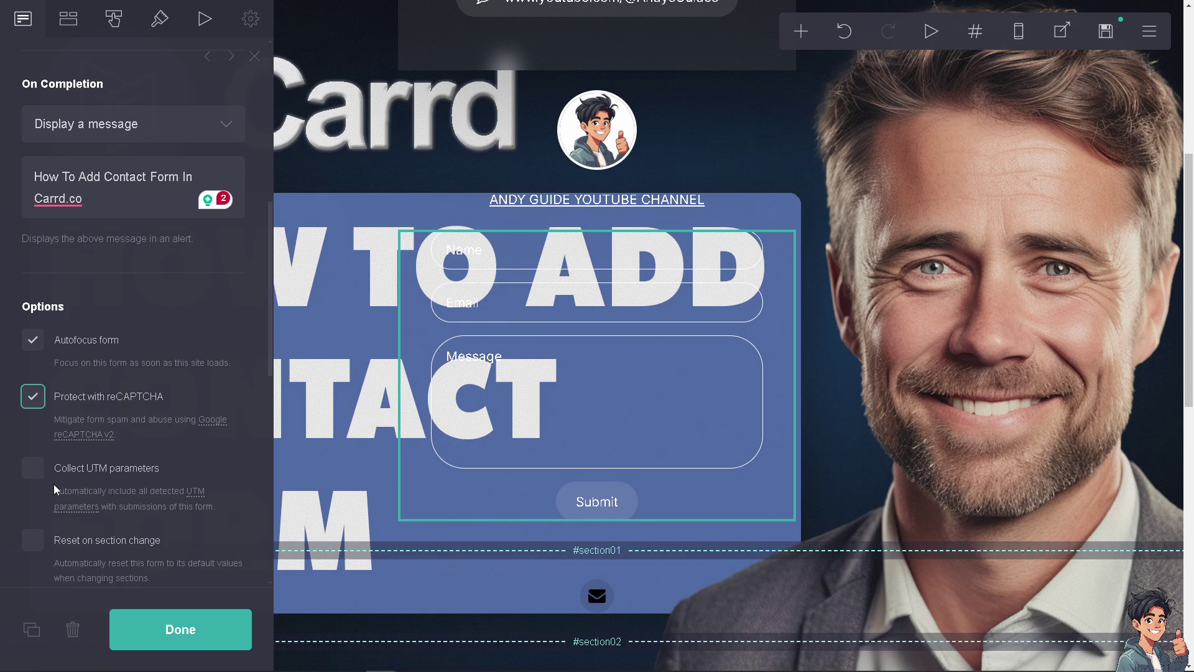
scroll(48, 474, "down", 1)
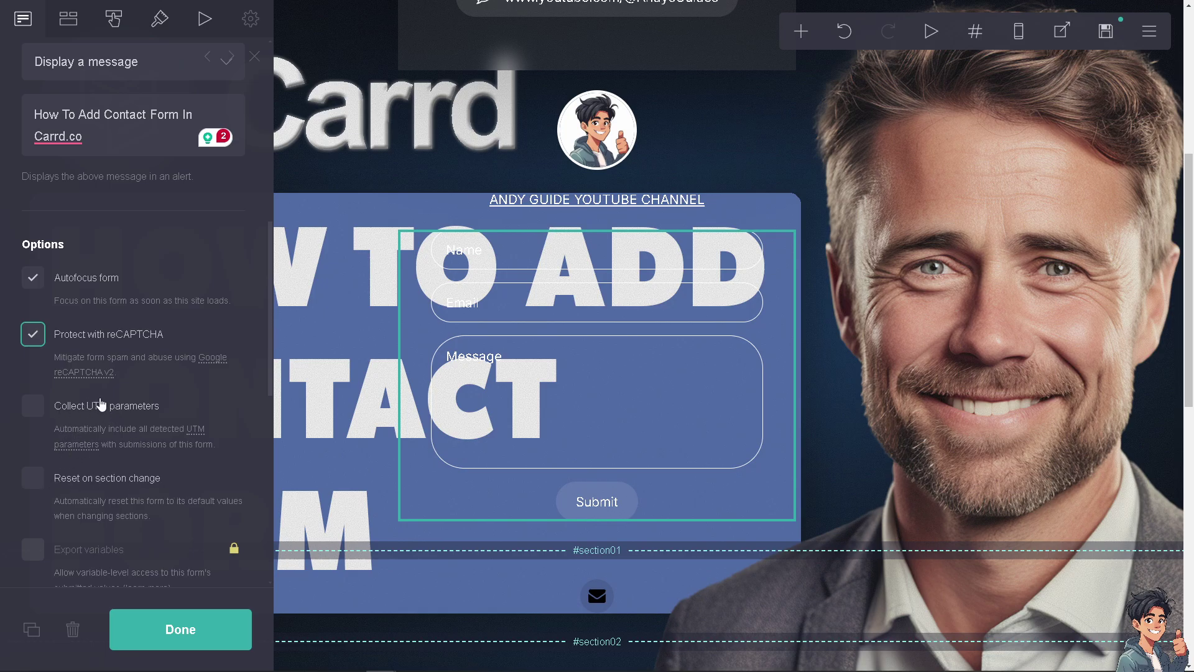
scroll(81, 448, "down", 2)
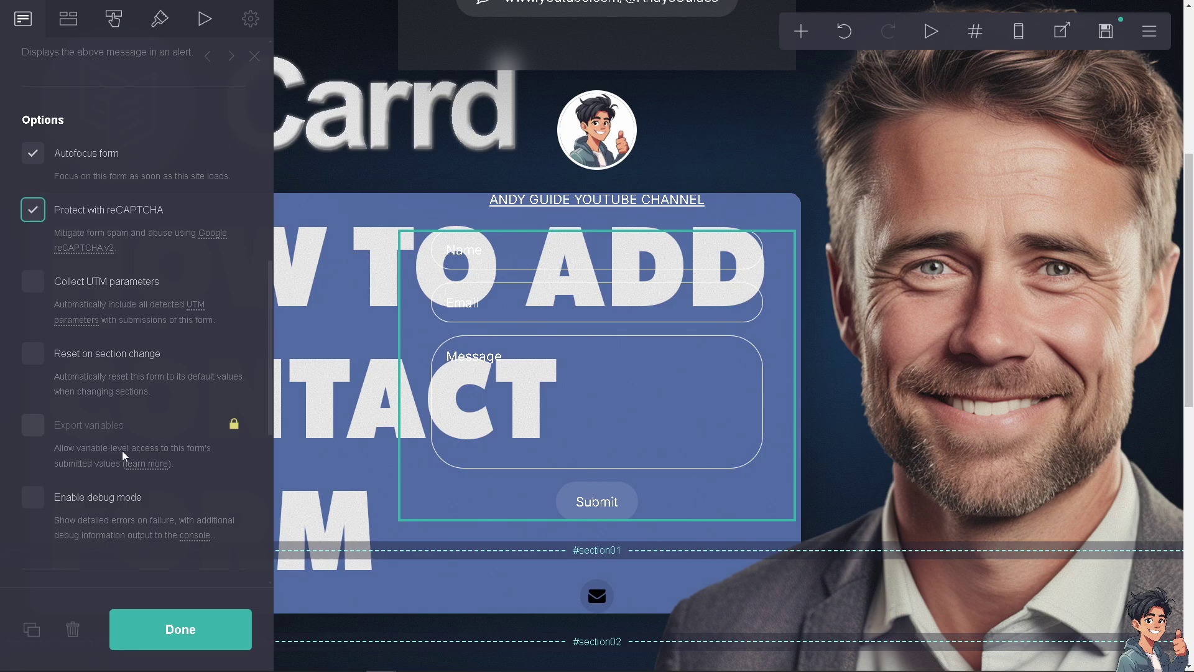
mouse_move(233, 433)
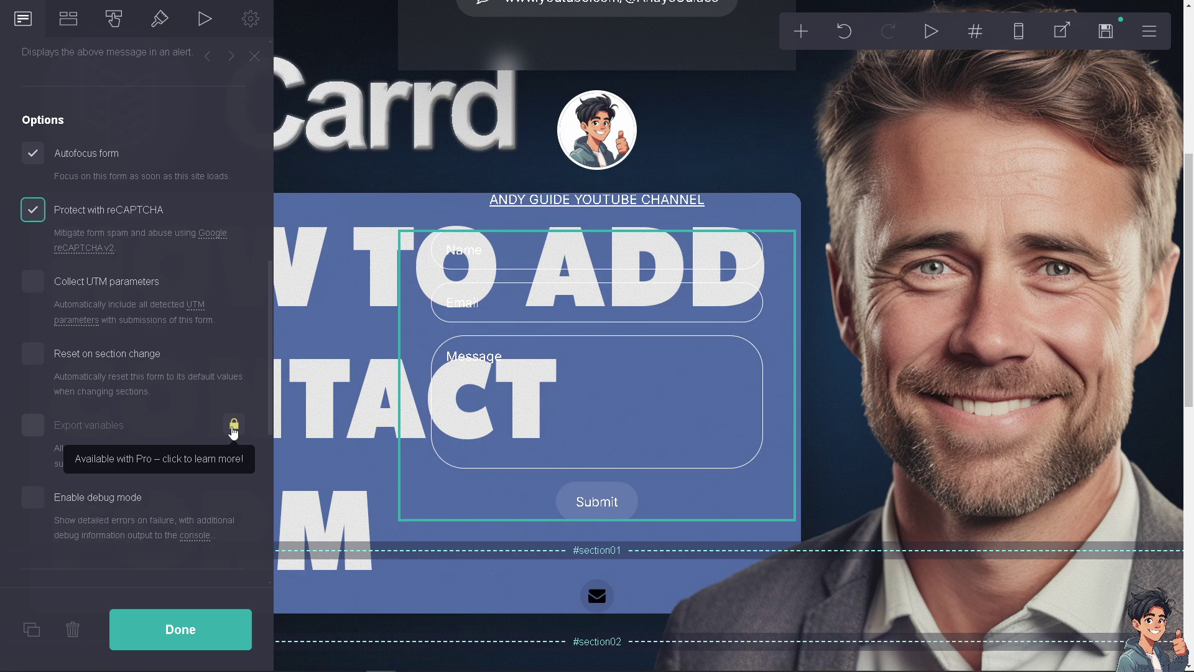
scroll(38, 529, "down", 1)
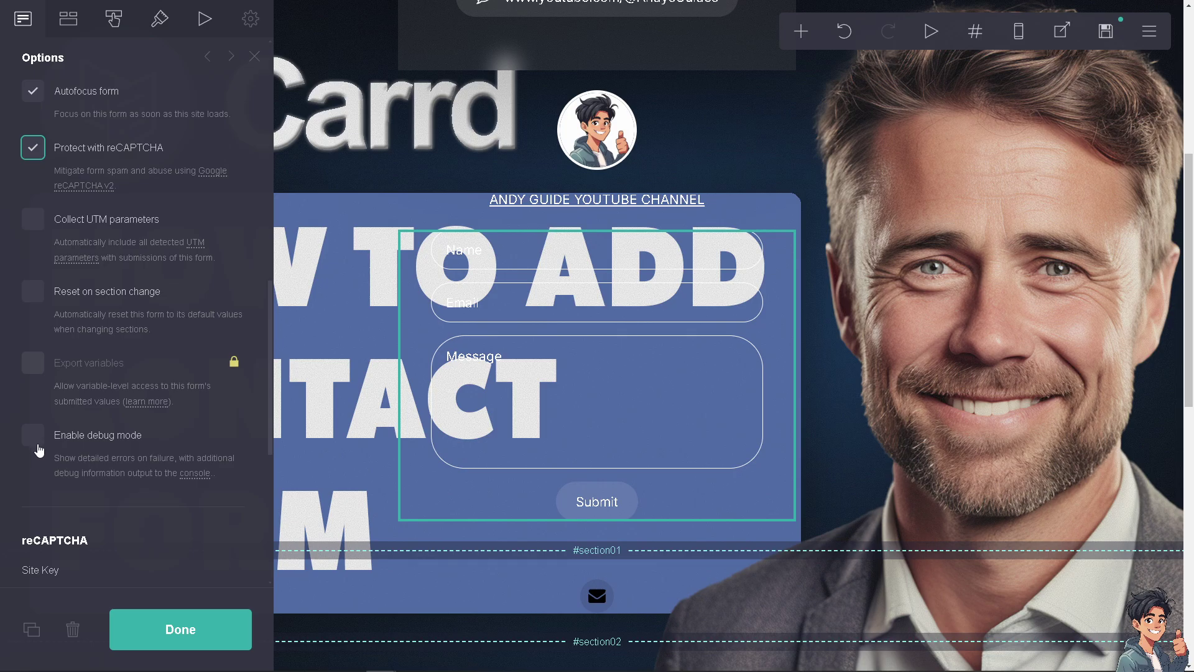
Turn on the form's debug mode and briefly check the page background settings
left_click(37, 443)
scroll(177, 479, "down", 2)
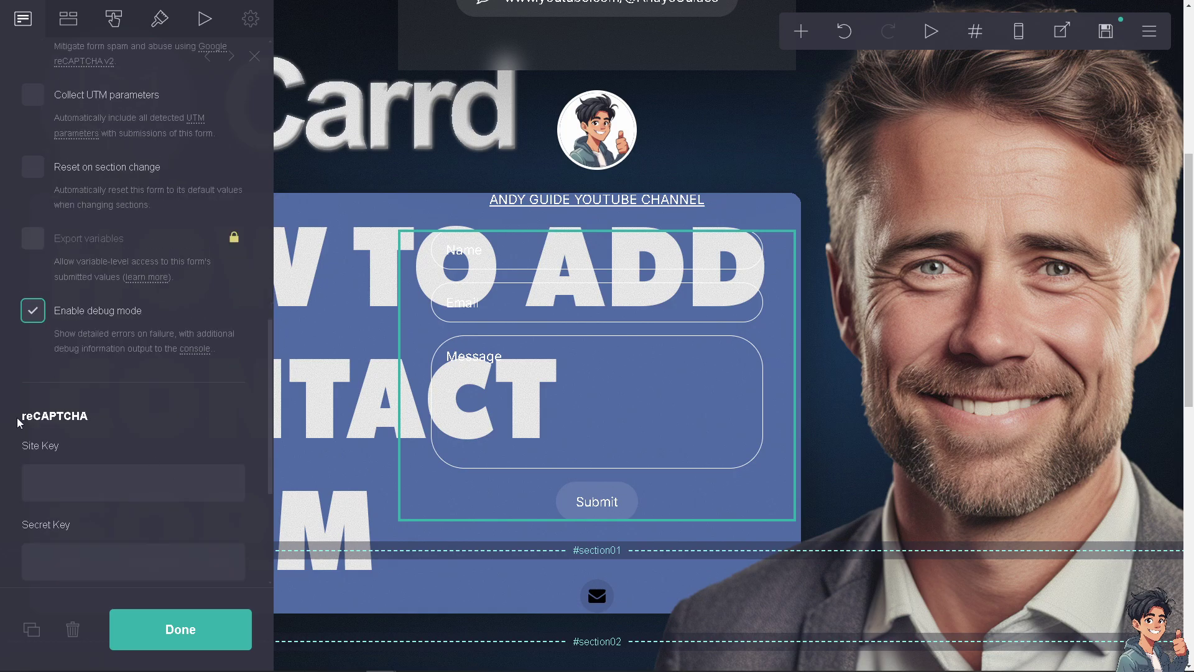
scroll(22, 420, "down", 2)
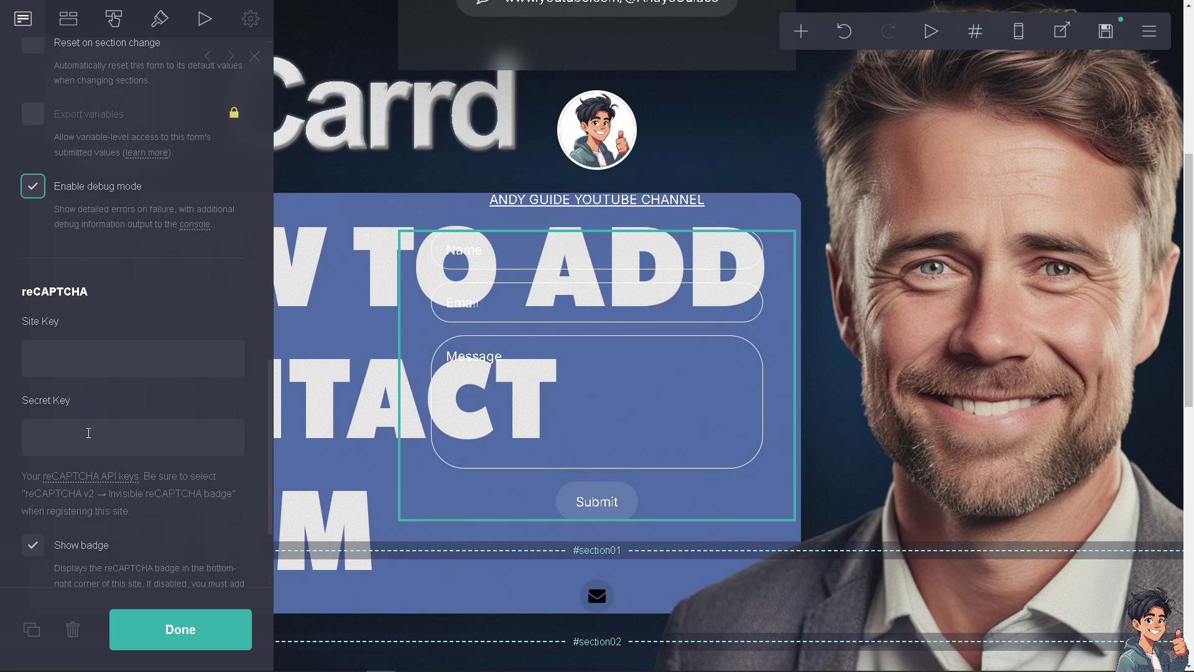
left_click(288, 384)
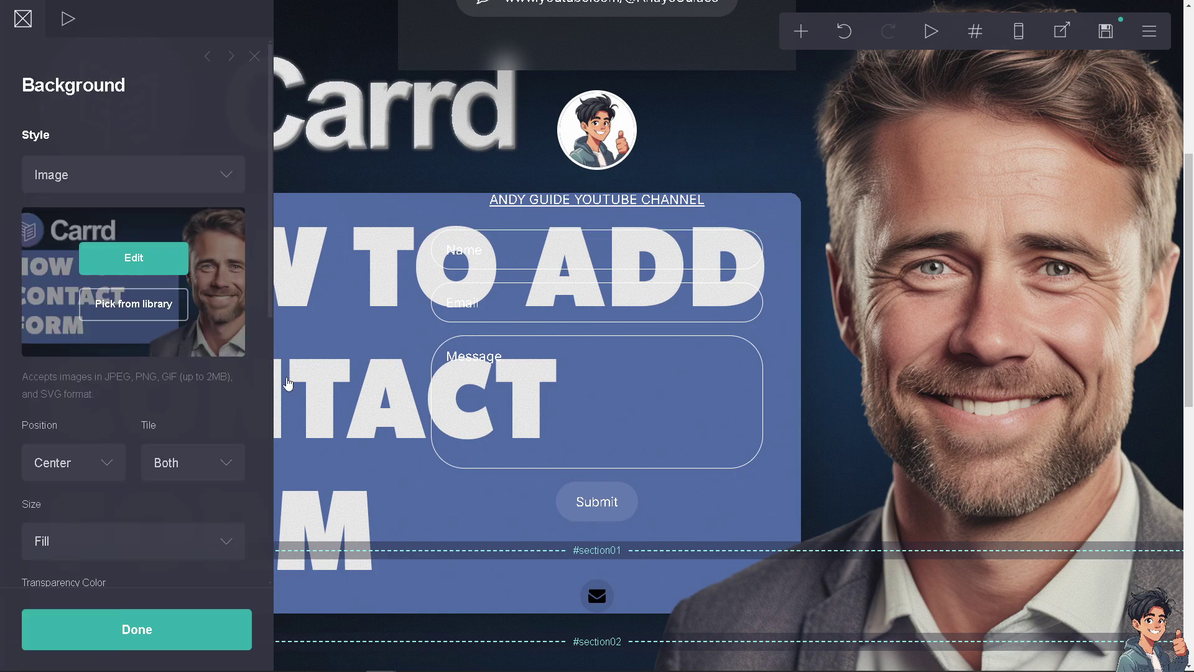
scroll(187, 392, "down", 3)
scroll(169, 366, "up", 3)
scroll(172, 361, "down", 2)
scroll(165, 298, "up", 2)
key("Escape")
scroll(189, 394, "down", 5)
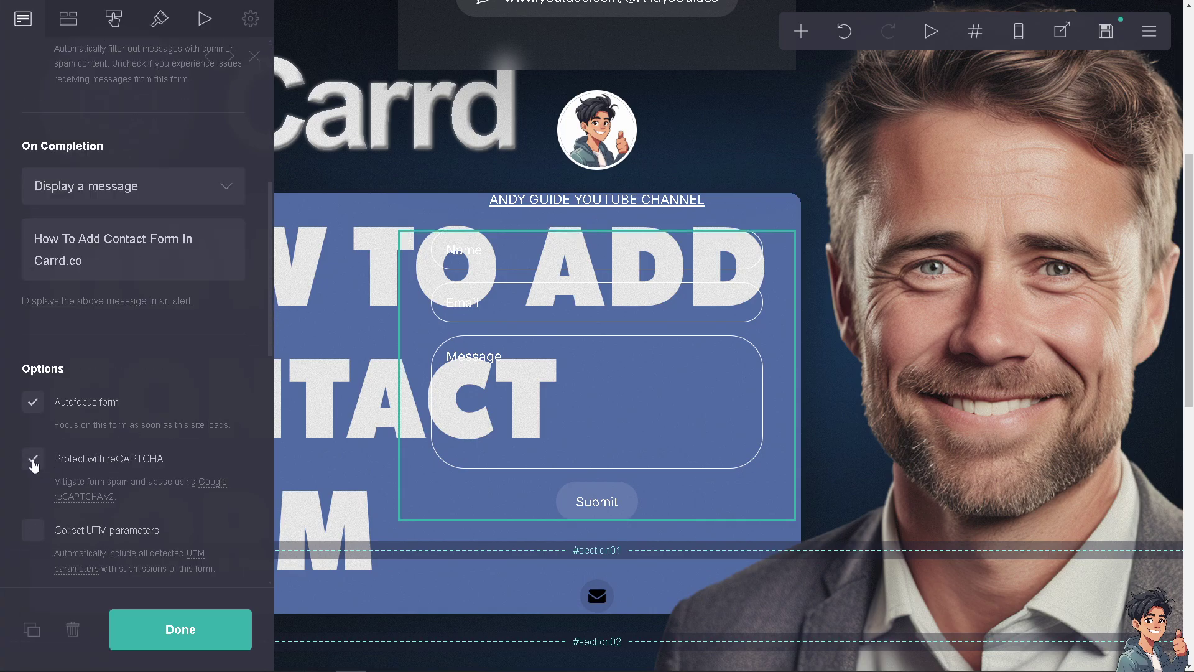
Toggle reCAPTCHA protection off and back on, then enable the badge's dark mode
left_click(33, 461)
scroll(193, 458, "down", 3)
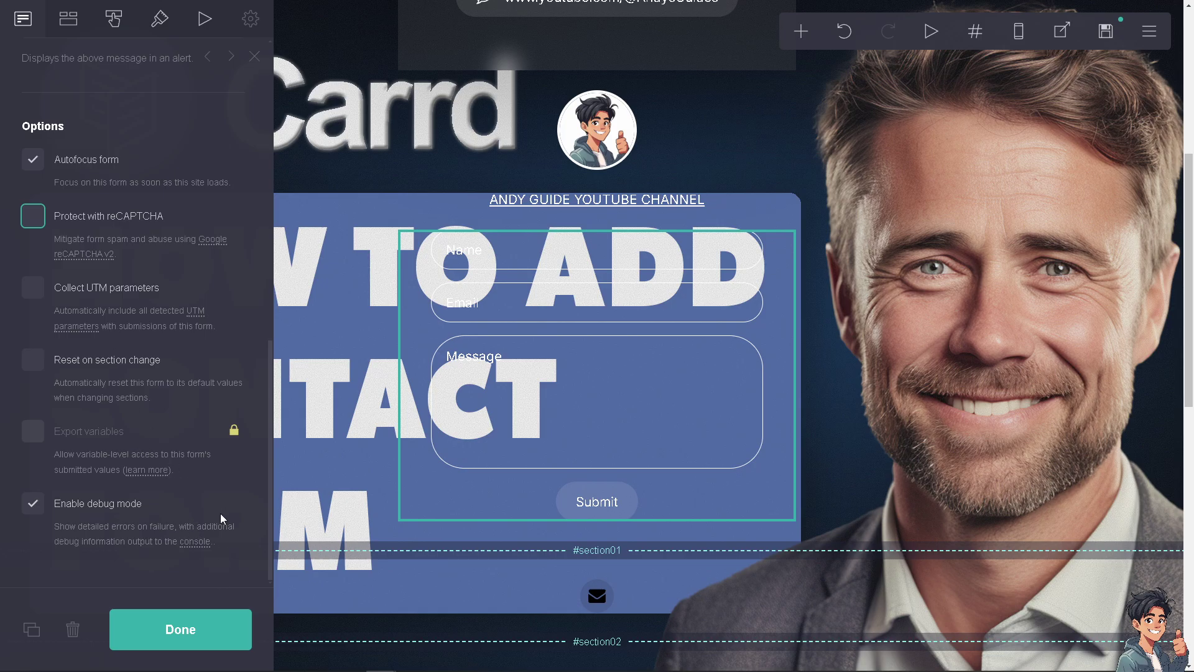
left_click(28, 218)
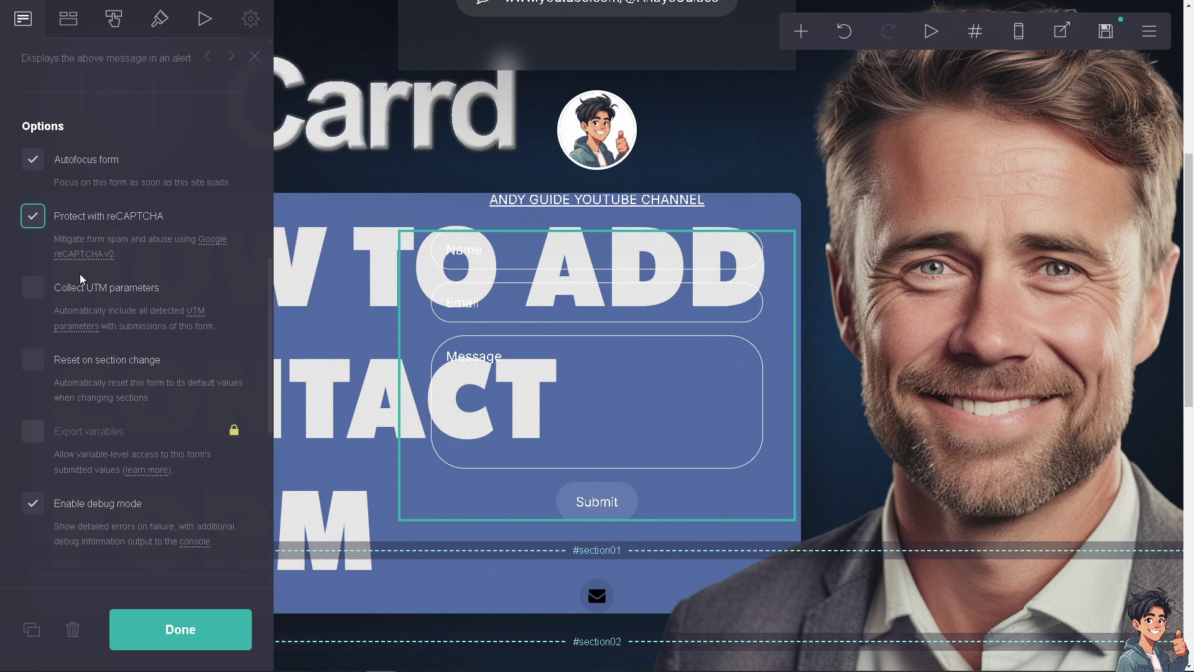
scroll(131, 422, "down", 2)
scroll(131, 422, "down", 3)
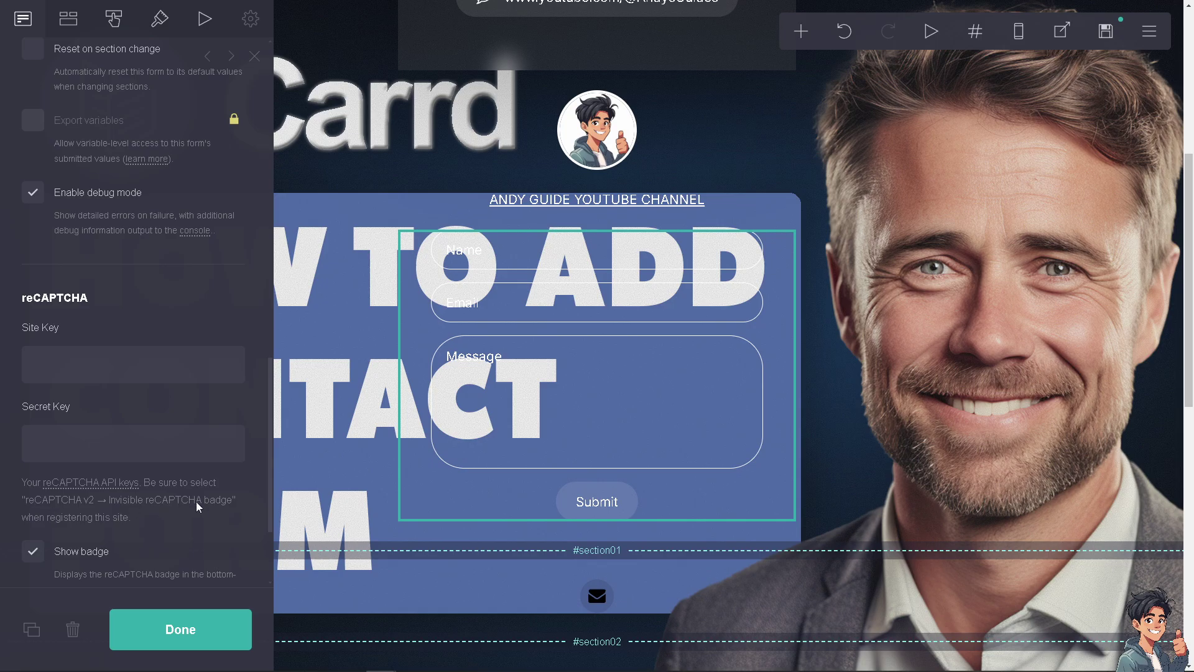
scroll(196, 502, "down", 2)
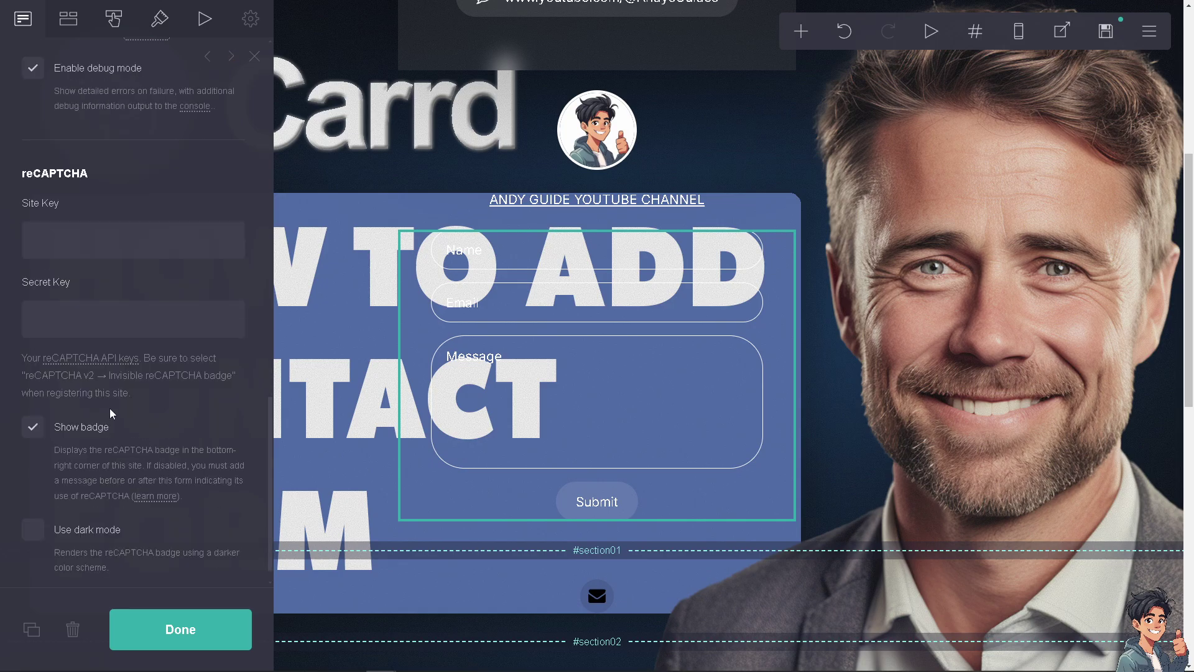
scroll(78, 437, "down", 1)
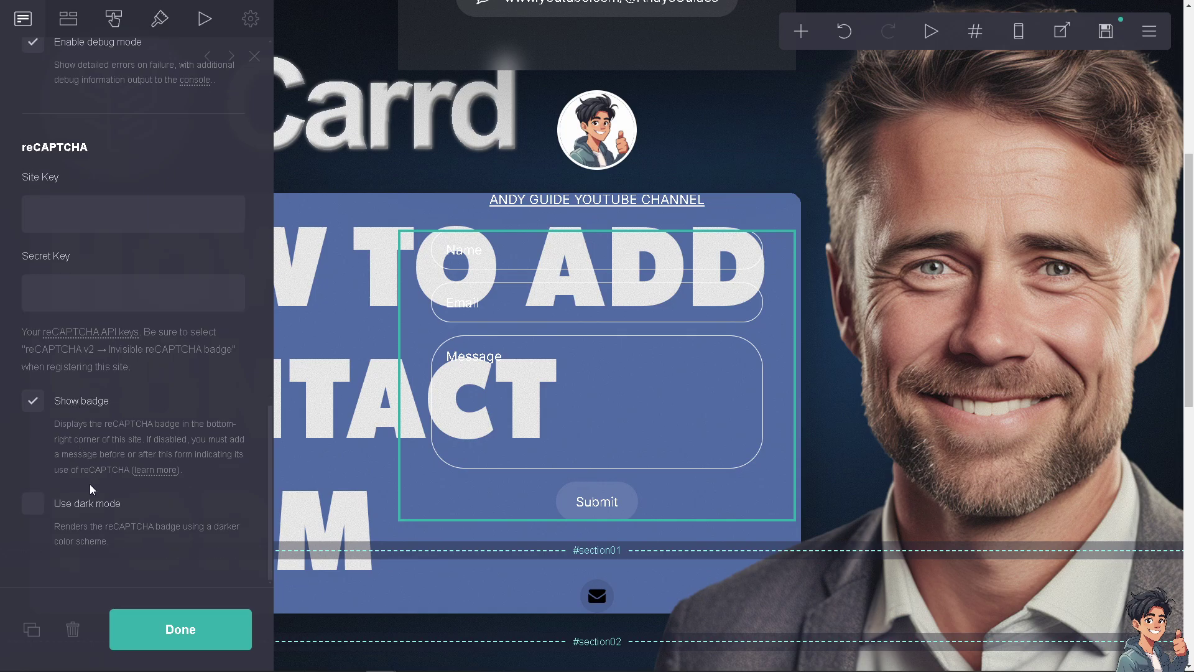
left_click(37, 506)
Close the form settings, then reselect the contact form to reopen them
left_click(181, 631)
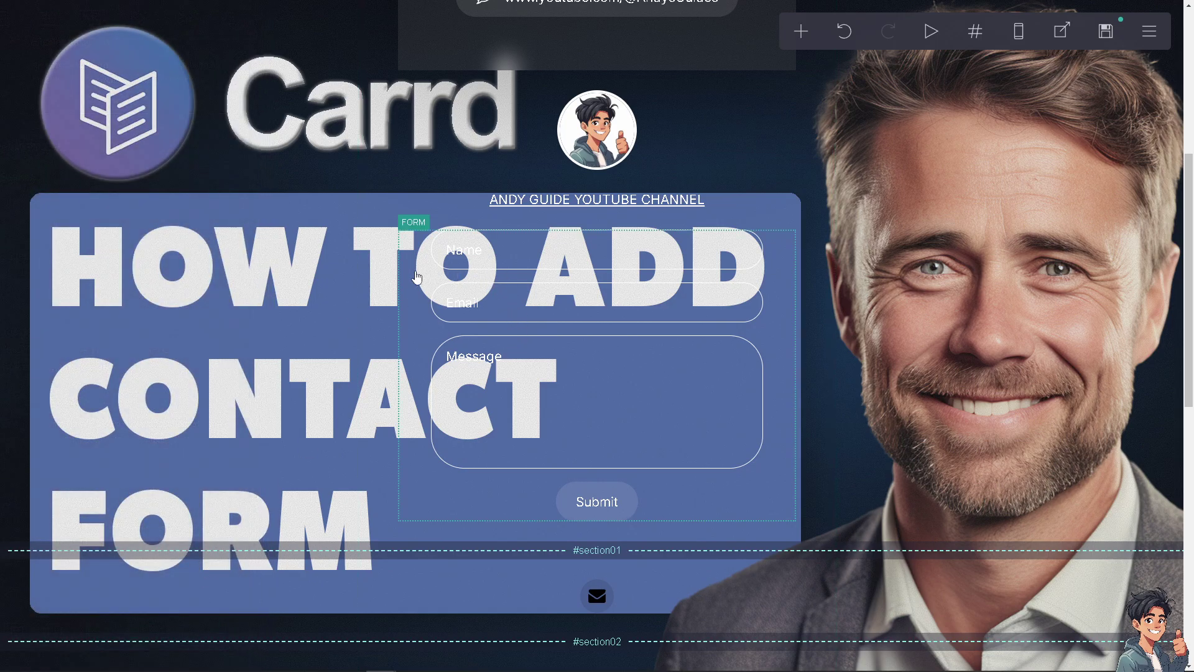
left_click(417, 277)
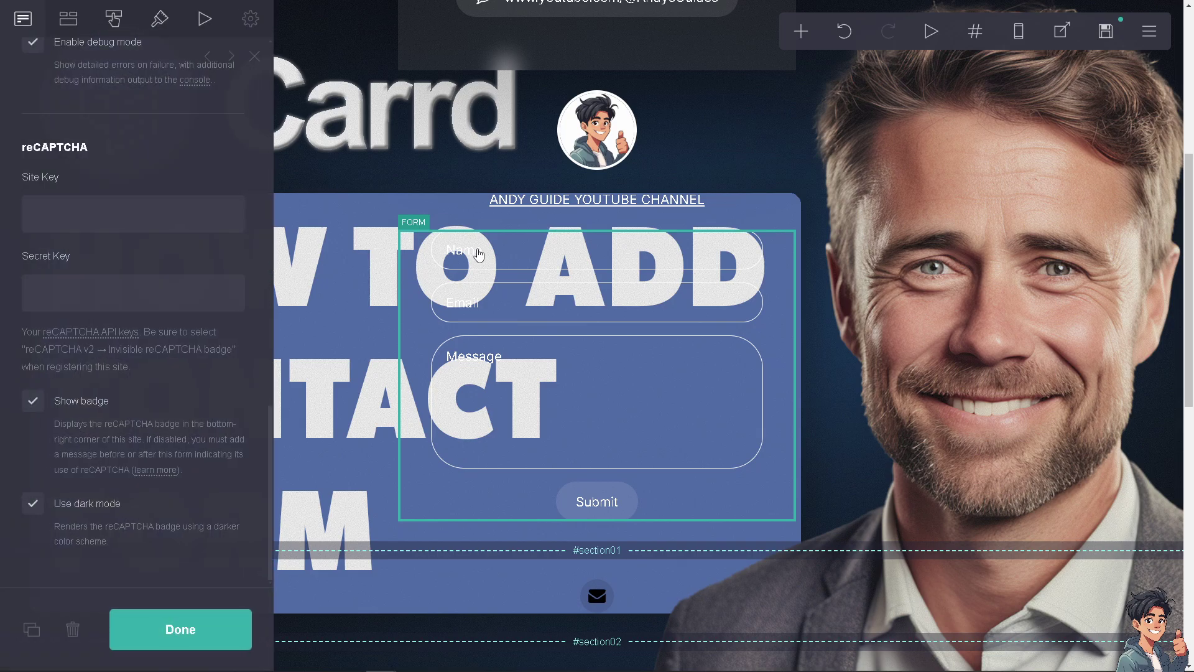
key("Escape")
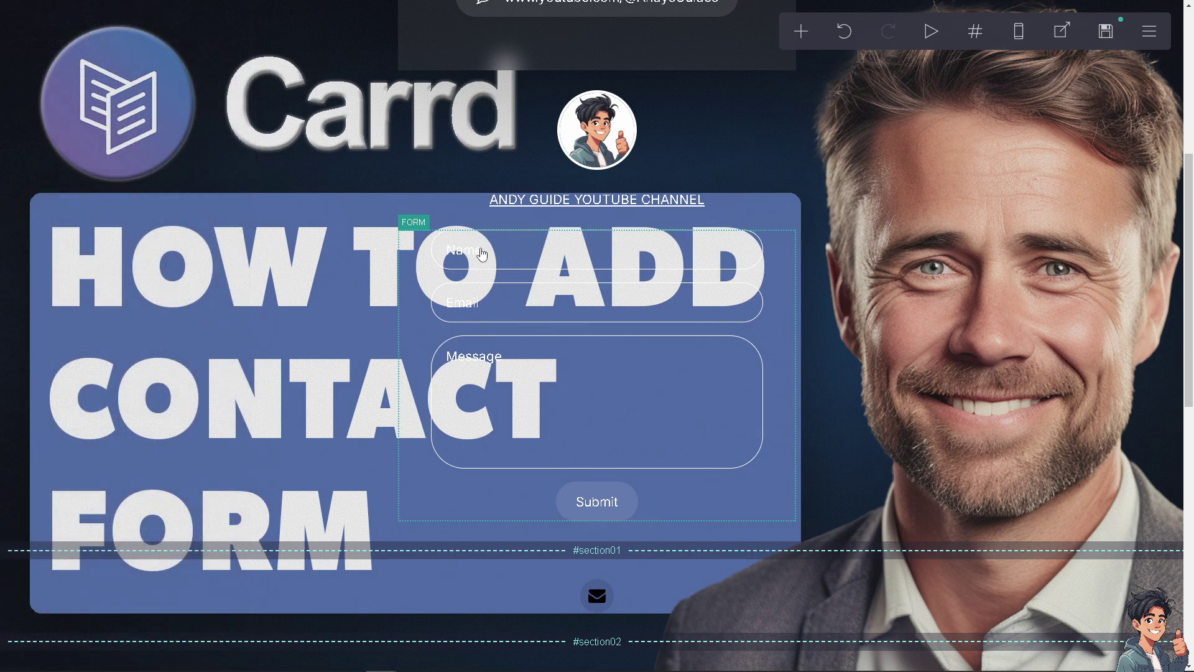
left_click(417, 256)
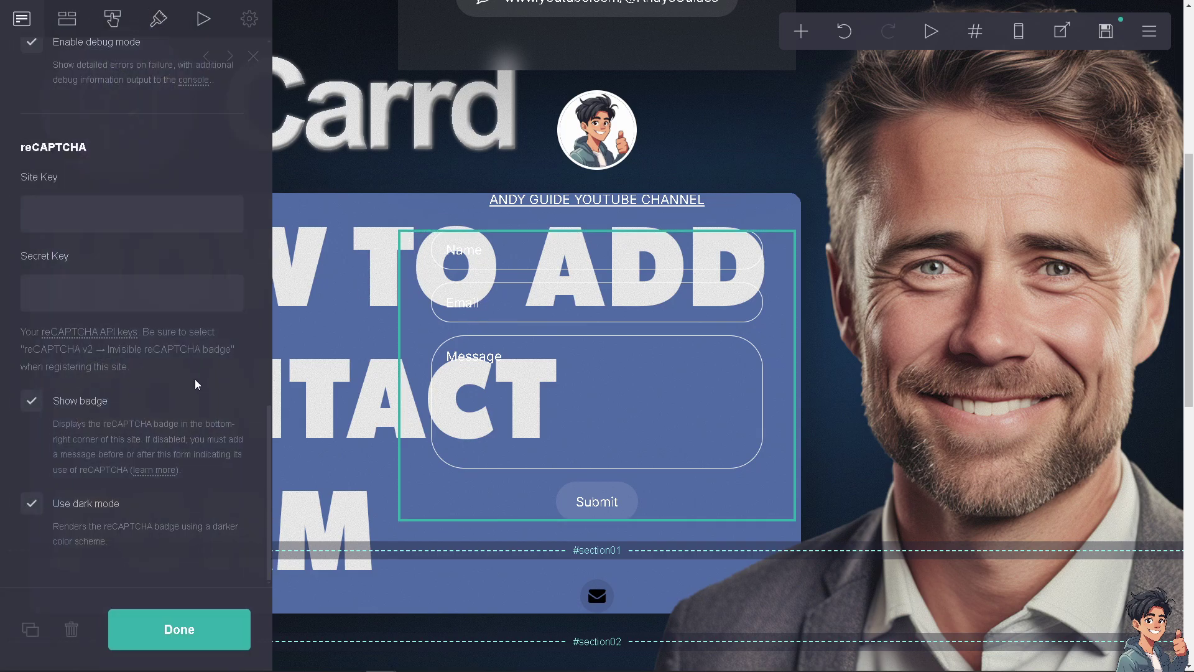
Change the Name field's placeholder to 'ANDY'S GUIDES' in the Fields list
left_click(71, 26)
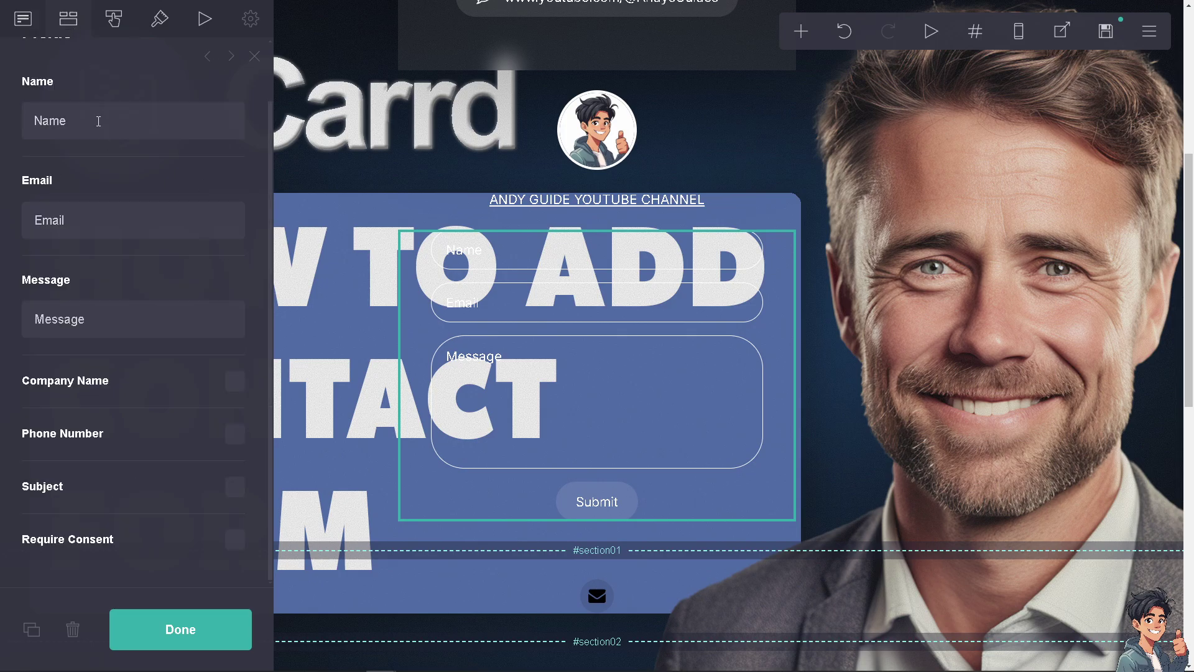
scroll(100, 135, "up", 1)
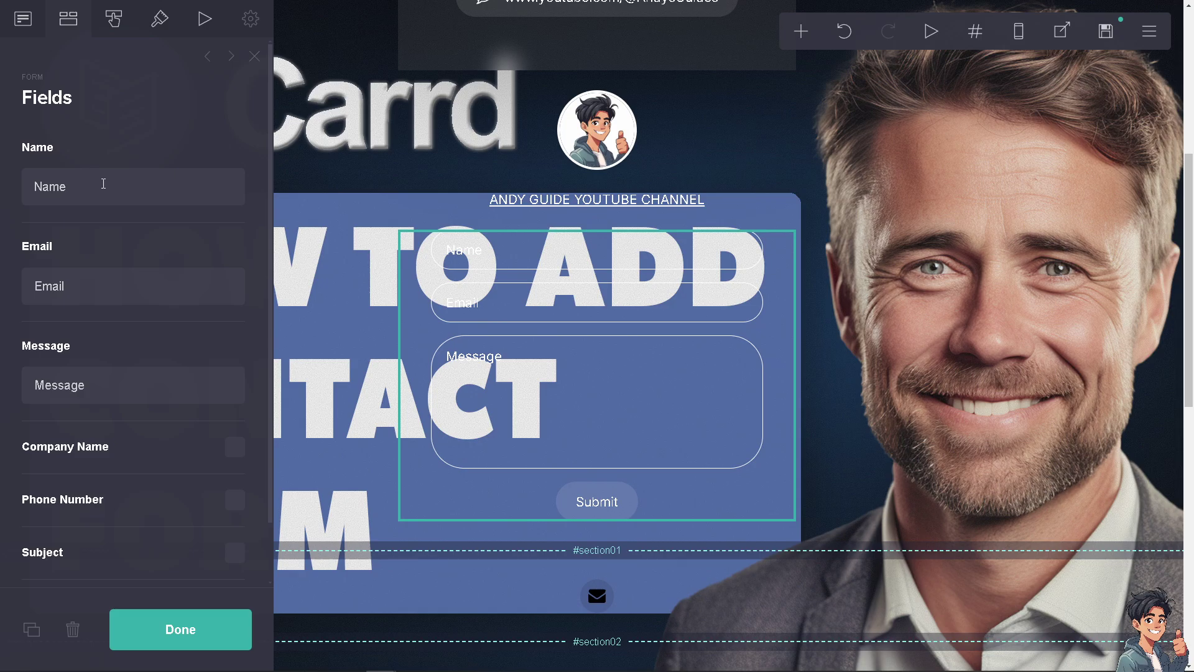
left_click_drag(97, 184, 38, 188)
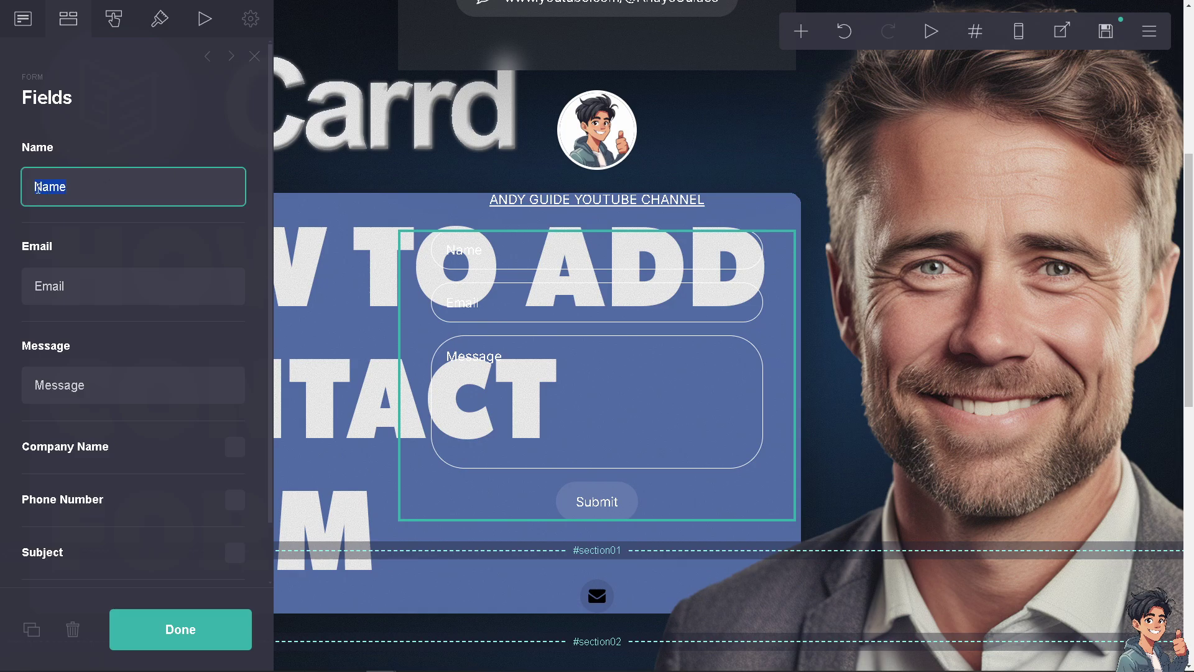
type("ANDY'S GUIDE")
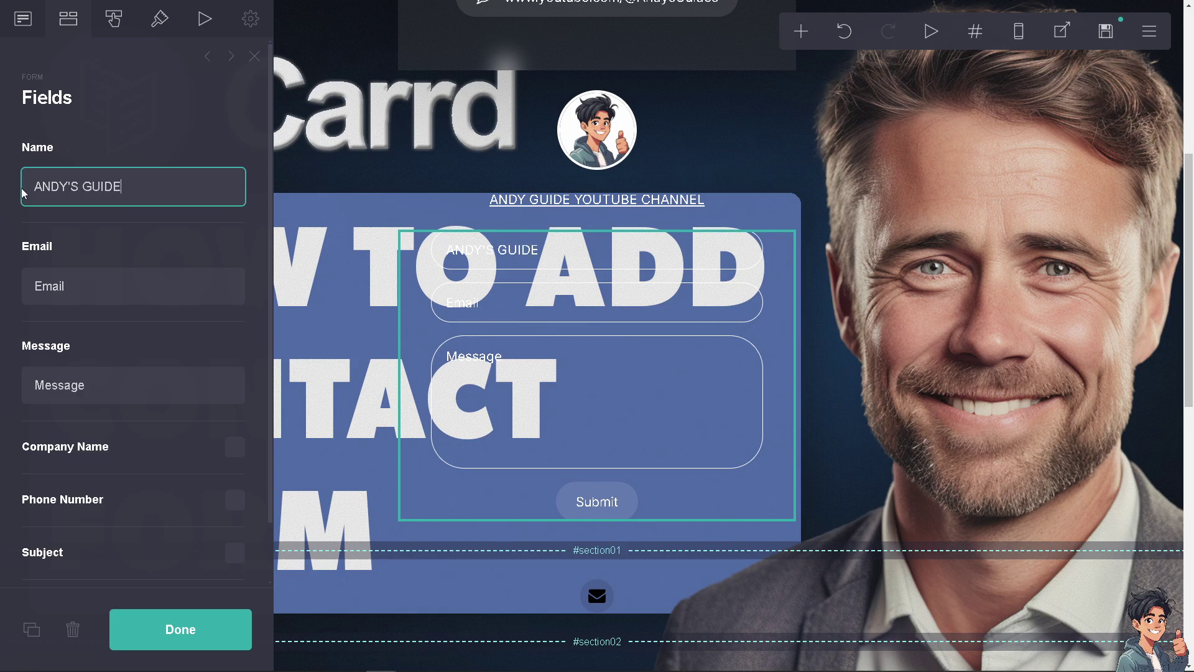
type("S")
left_click(102, 284)
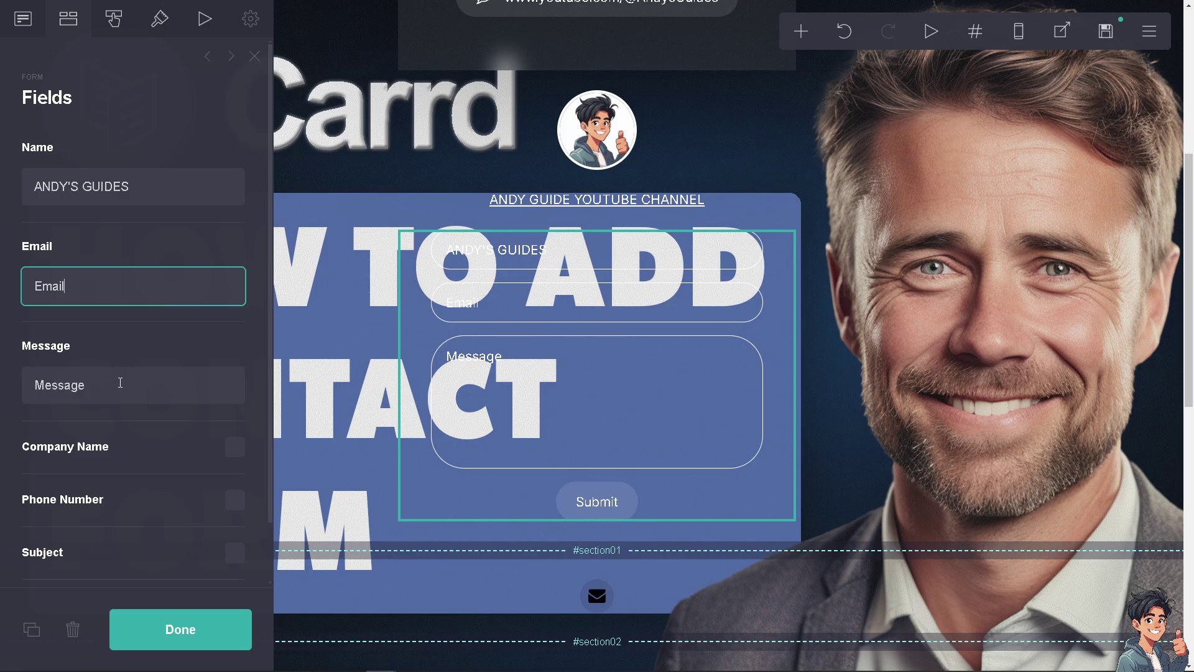
Add Company Name, Phone Number and Subject fields, marking Subject as optional
scroll(235, 452, "down", 1)
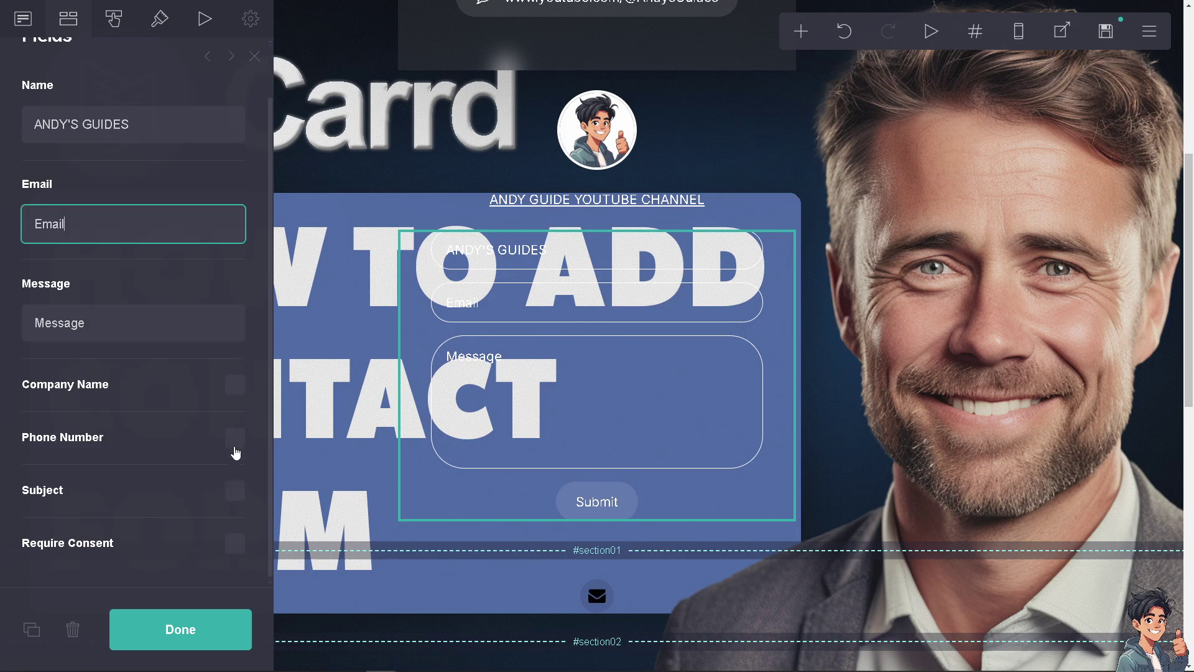
left_click(233, 387)
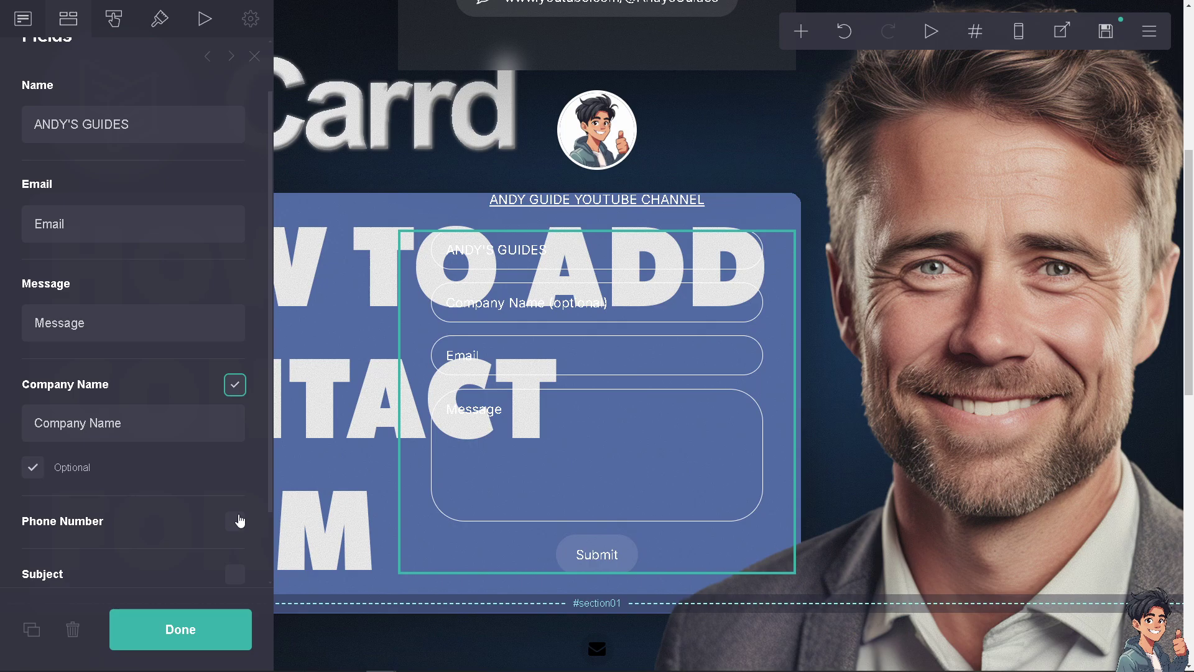
left_click(236, 521)
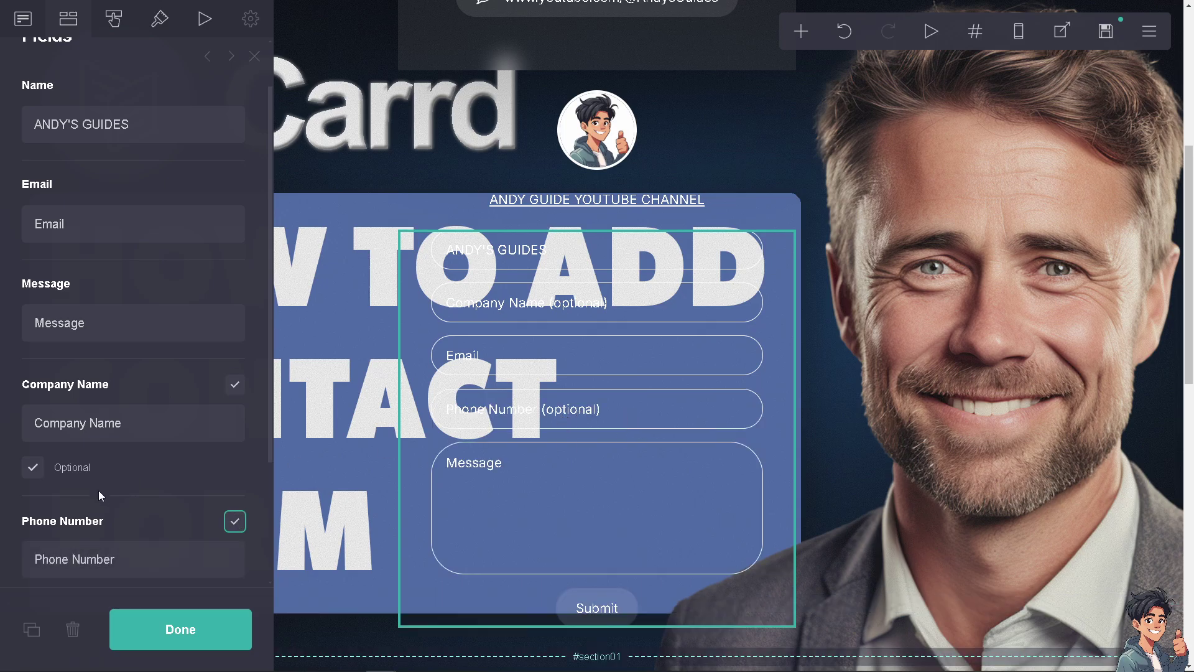
scroll(98, 490, "down", 3)
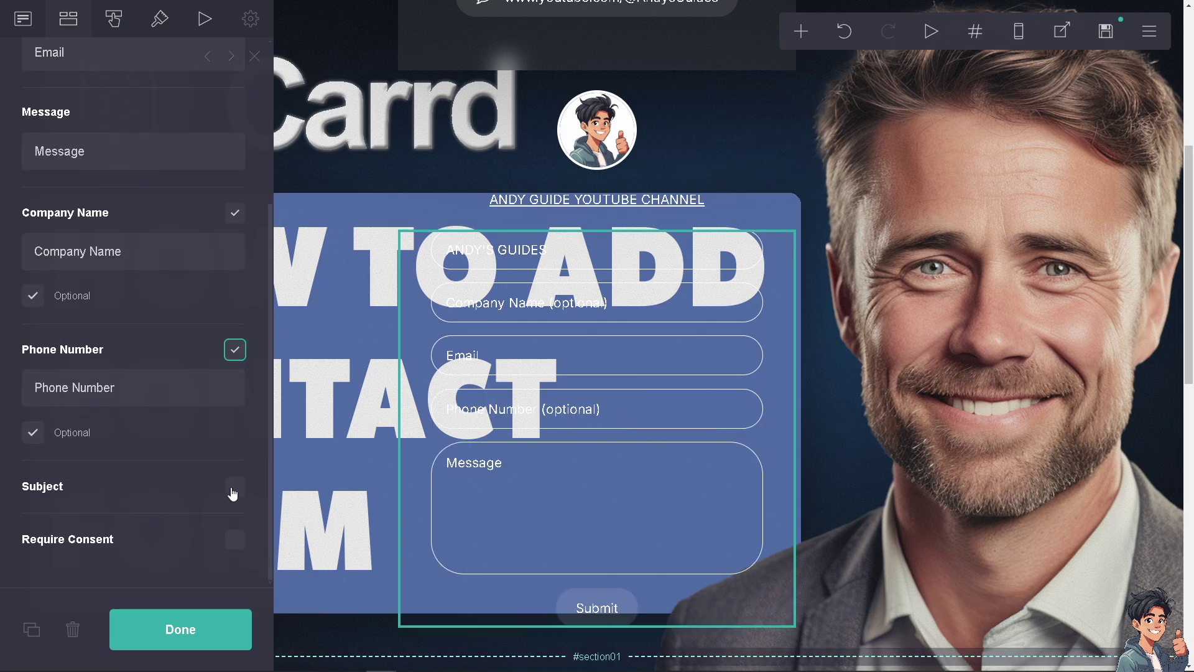
left_click(233, 490)
scroll(233, 508, "down", 1)
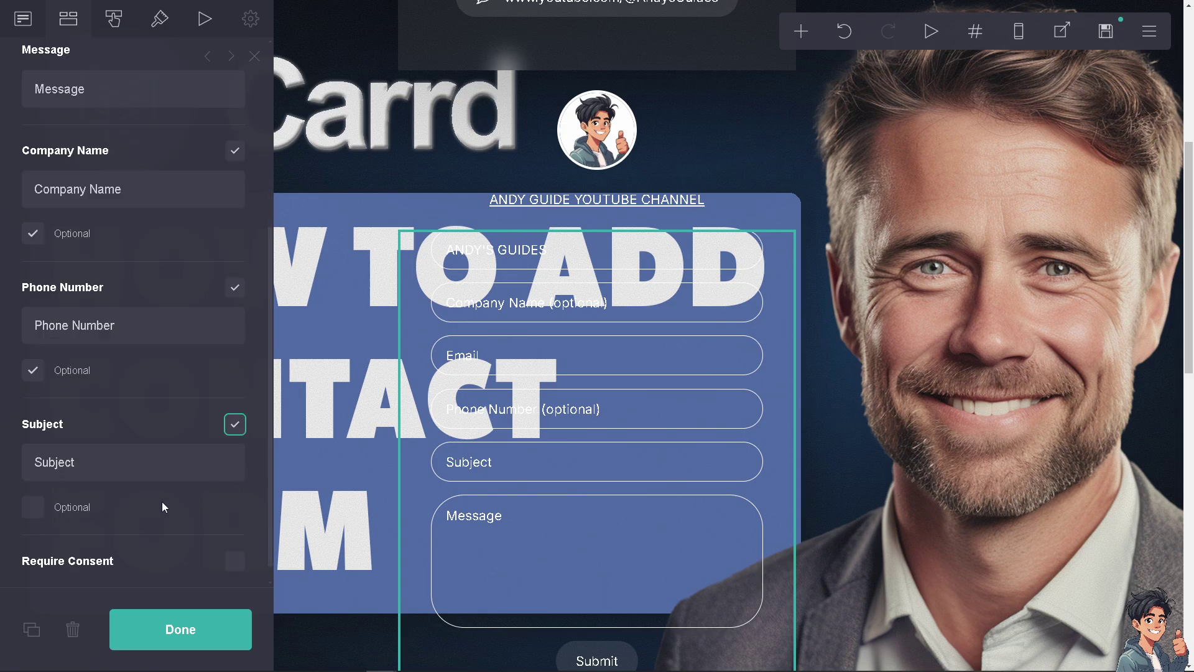
left_click(33, 507)
scroll(173, 504, "down", 1)
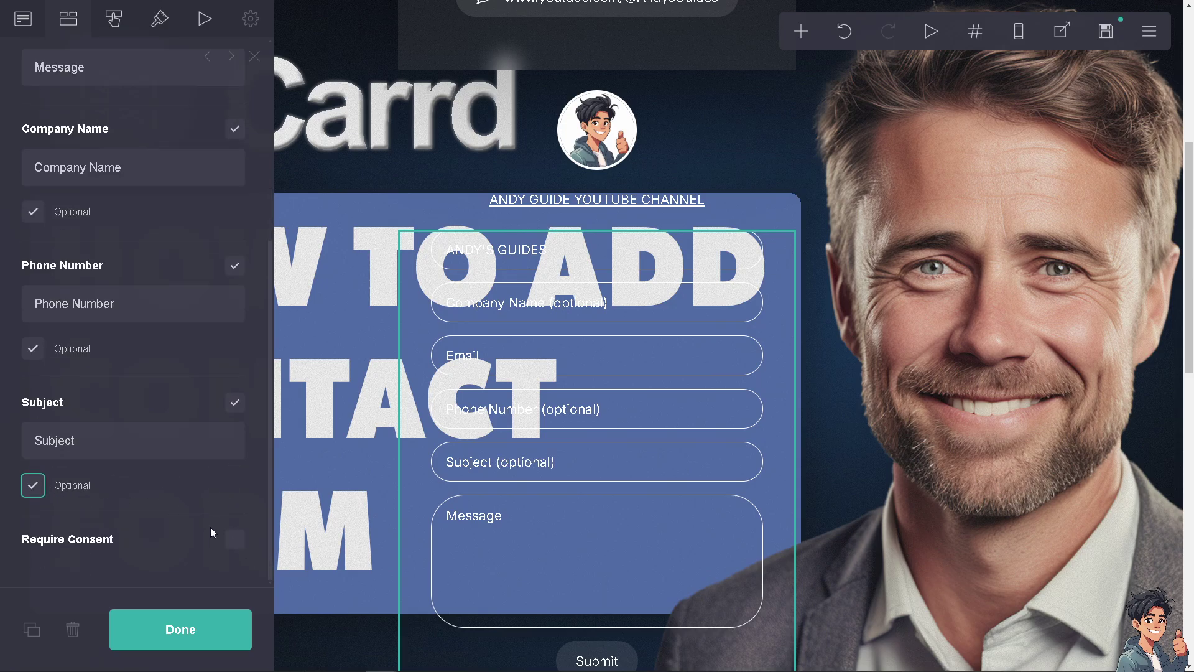
Enable Require Consent with text 'How To Add Contact Form In Carrd co', then reopen the form settings
left_click(234, 539)
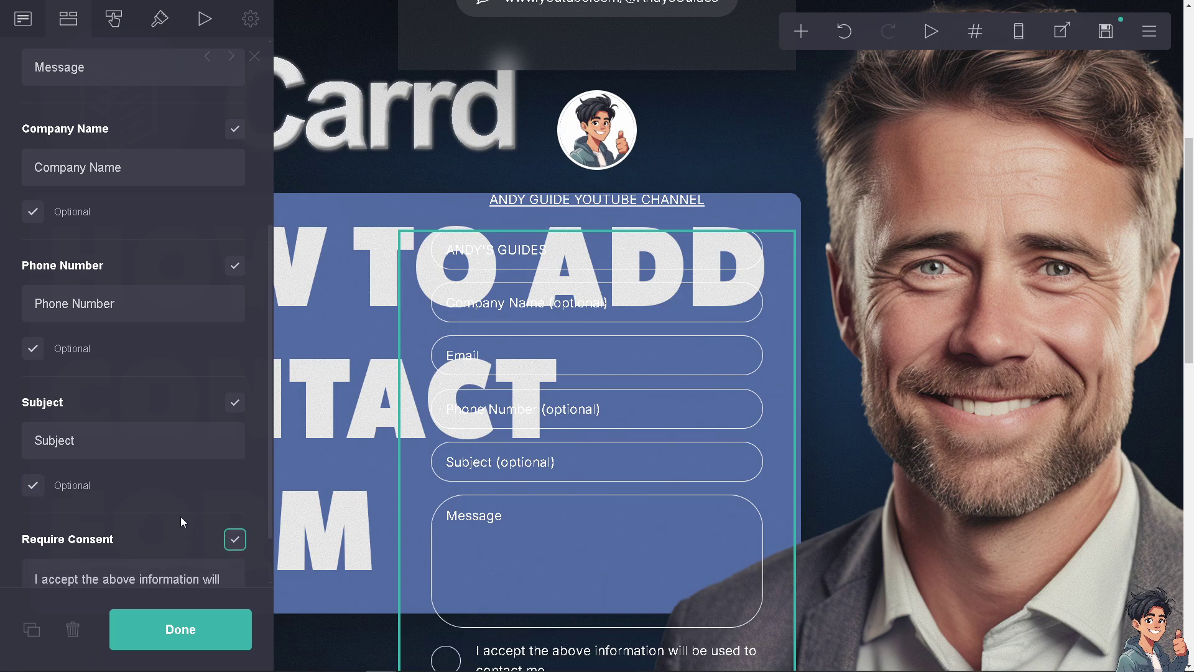
scroll(181, 520, "down", 2)
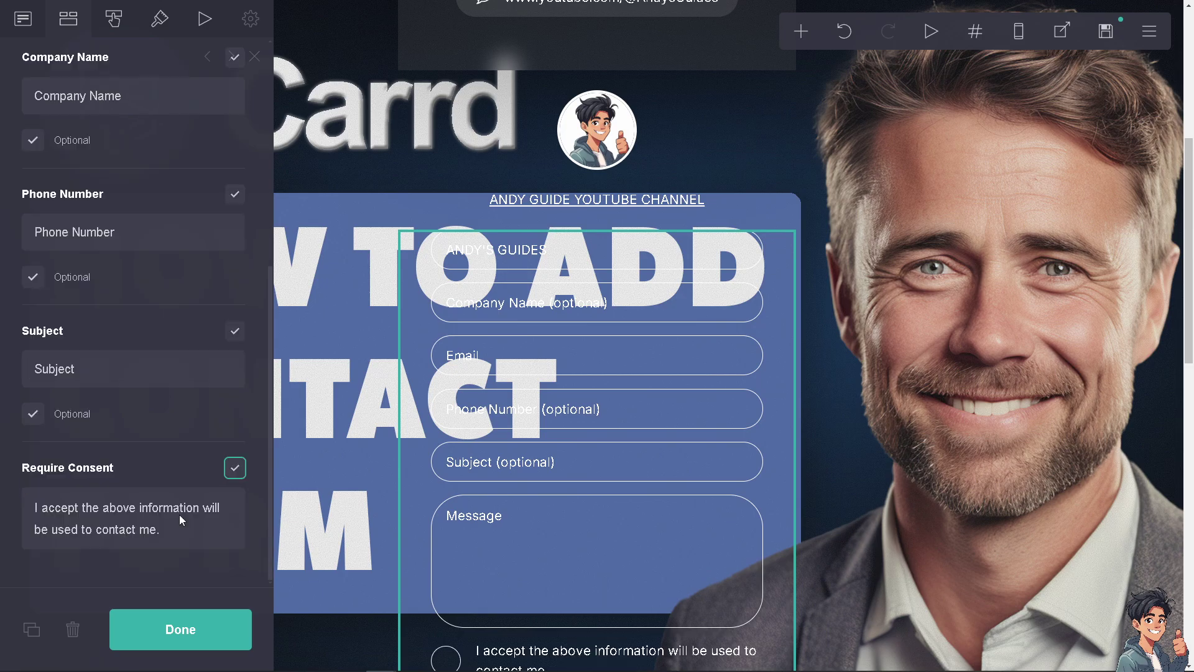
left_click(62, 512)
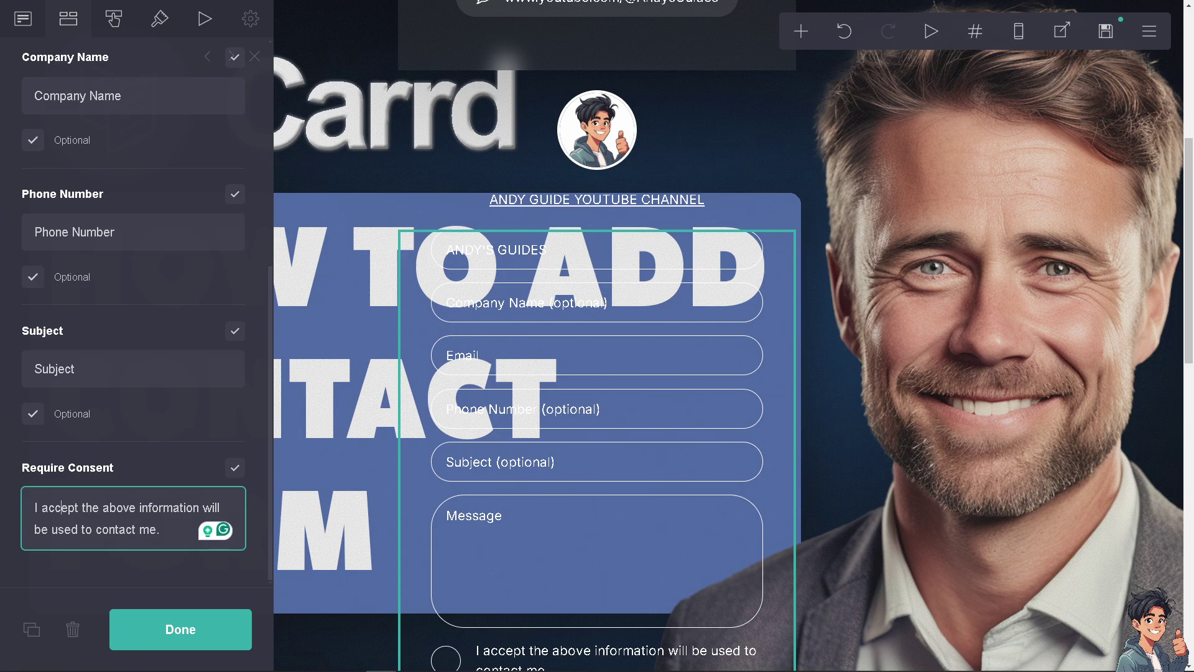
left_click(106, 511)
key("ctrl+a")
type("How To Add Contact Form In Carrd co")
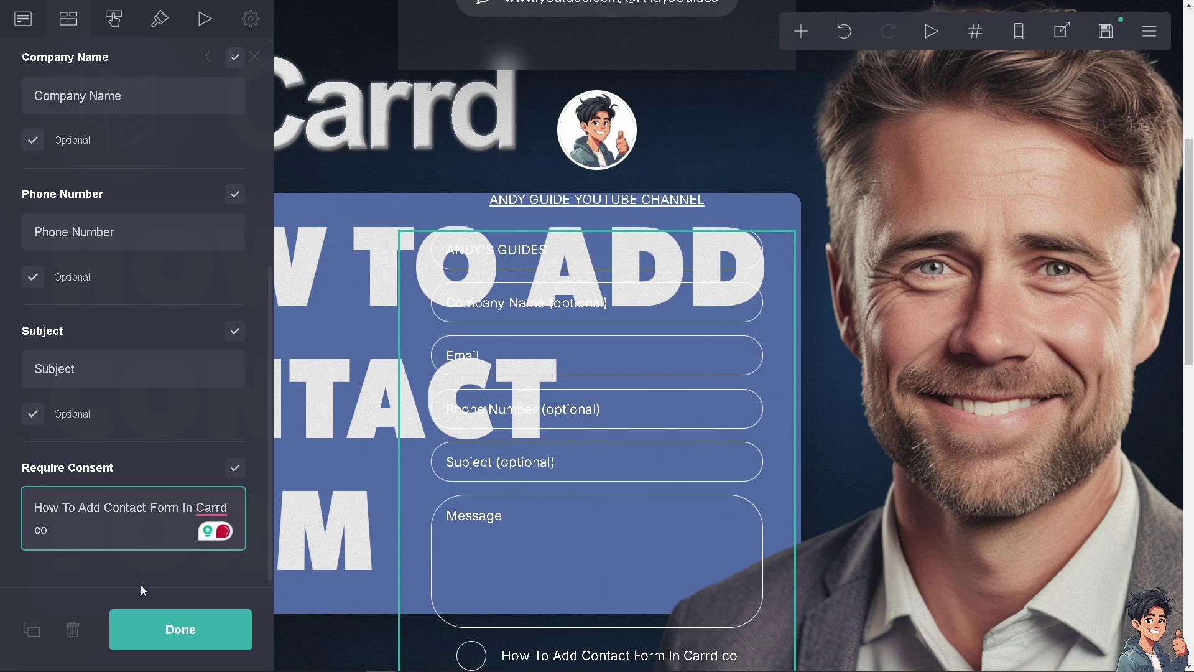
left_click(202, 616)
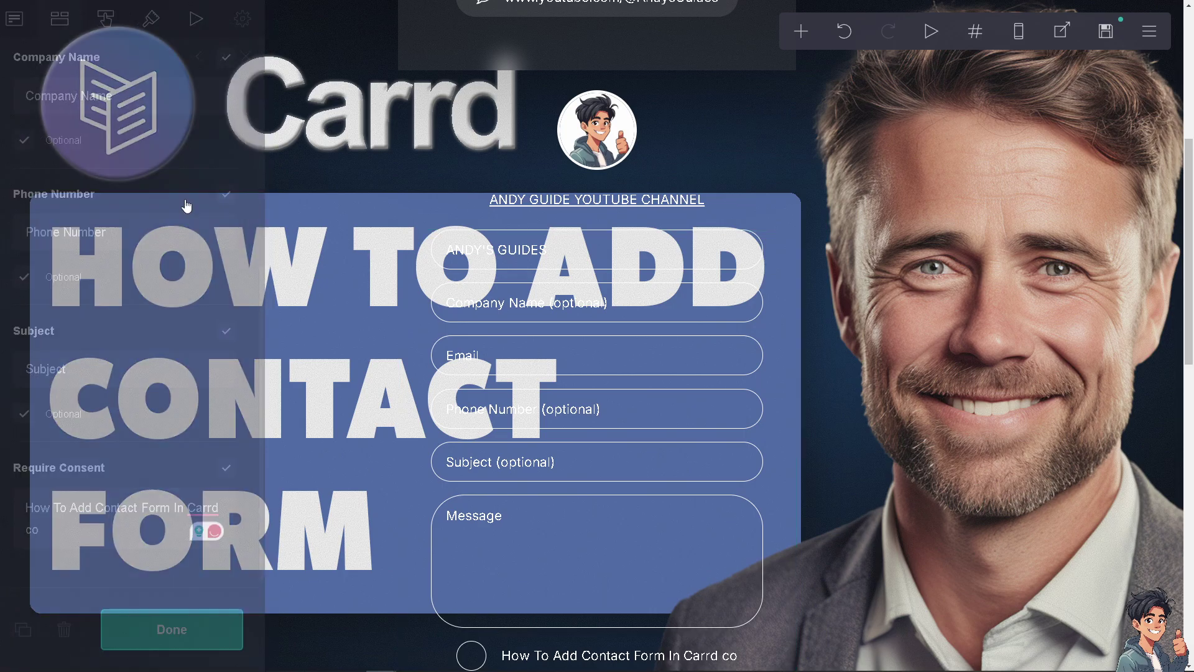
left_click(417, 316)
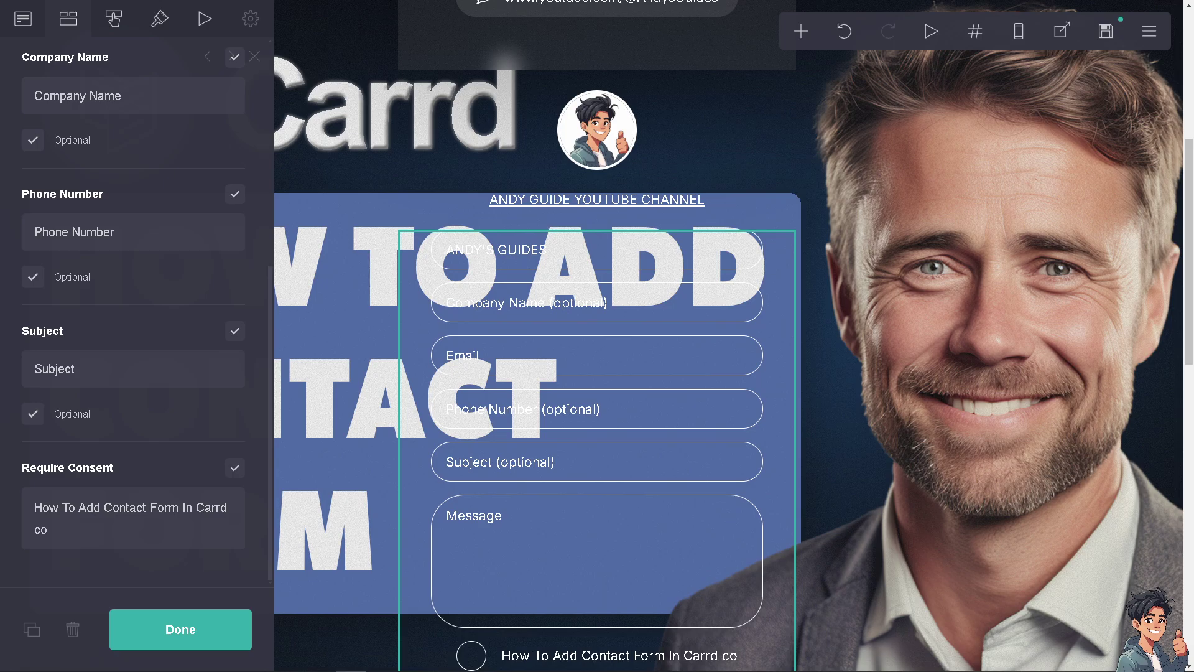
left_click(114, 19)
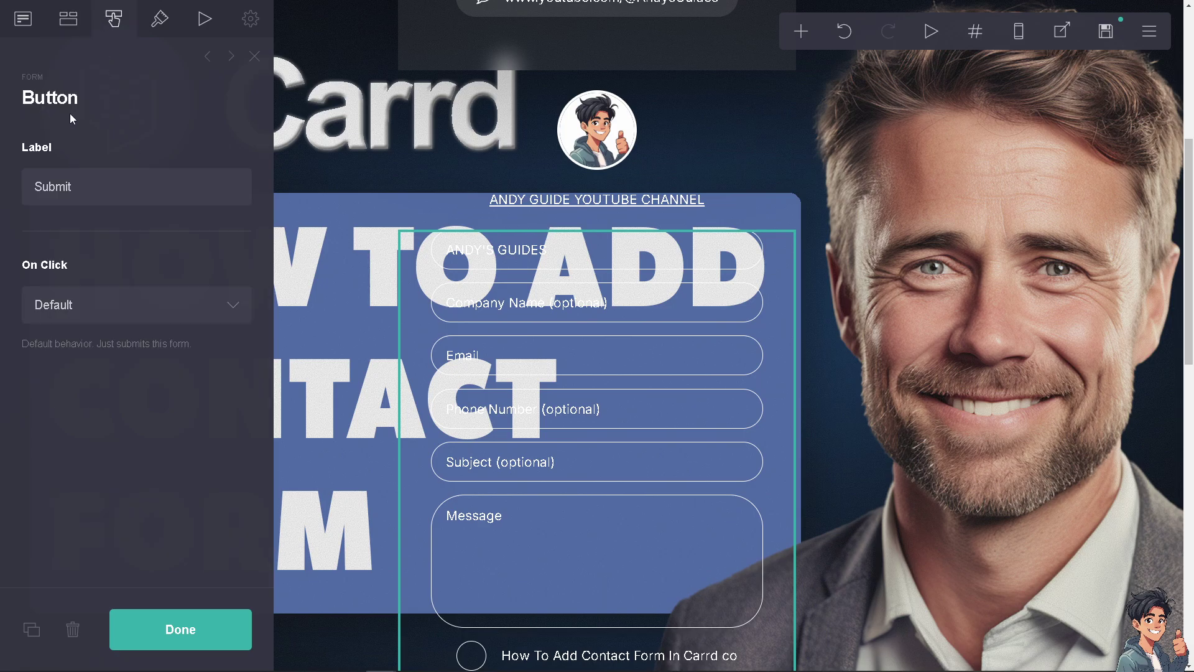
left_click(79, 190)
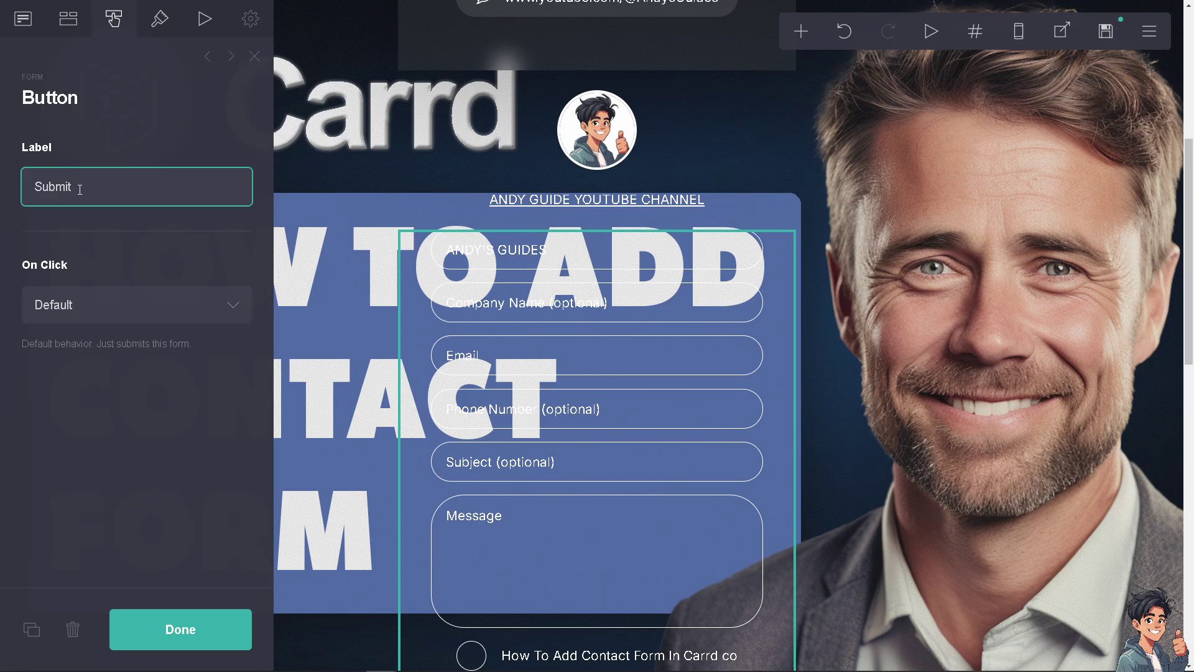
scroll(684, 471, "down", 2)
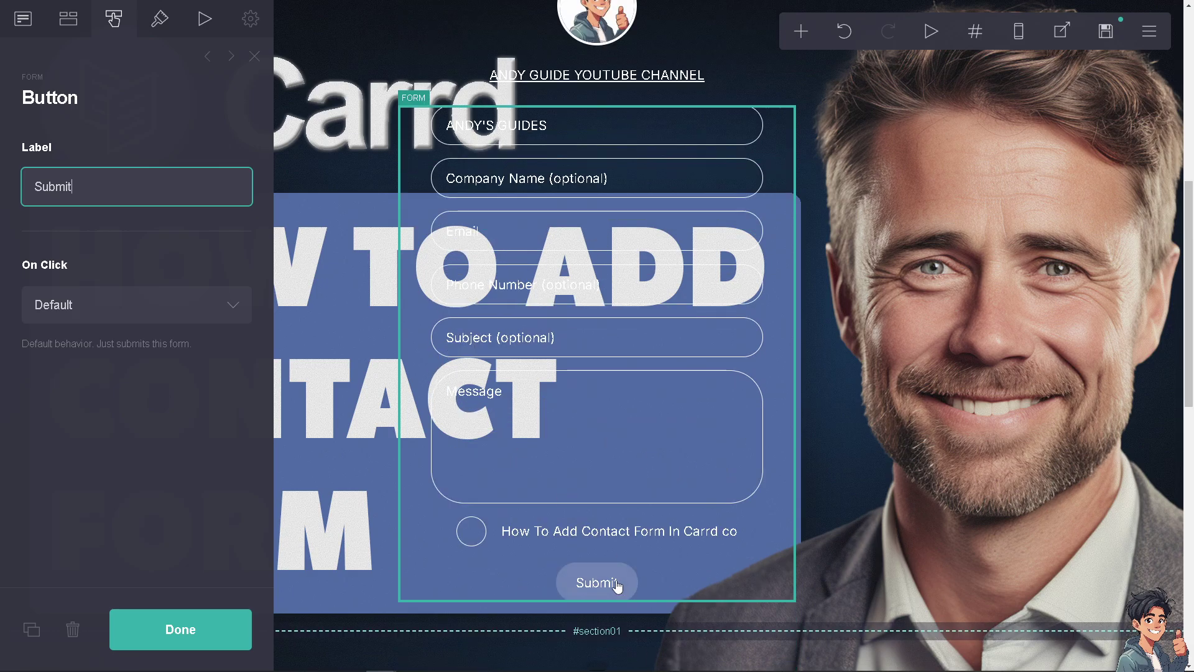
left_click(240, 304)
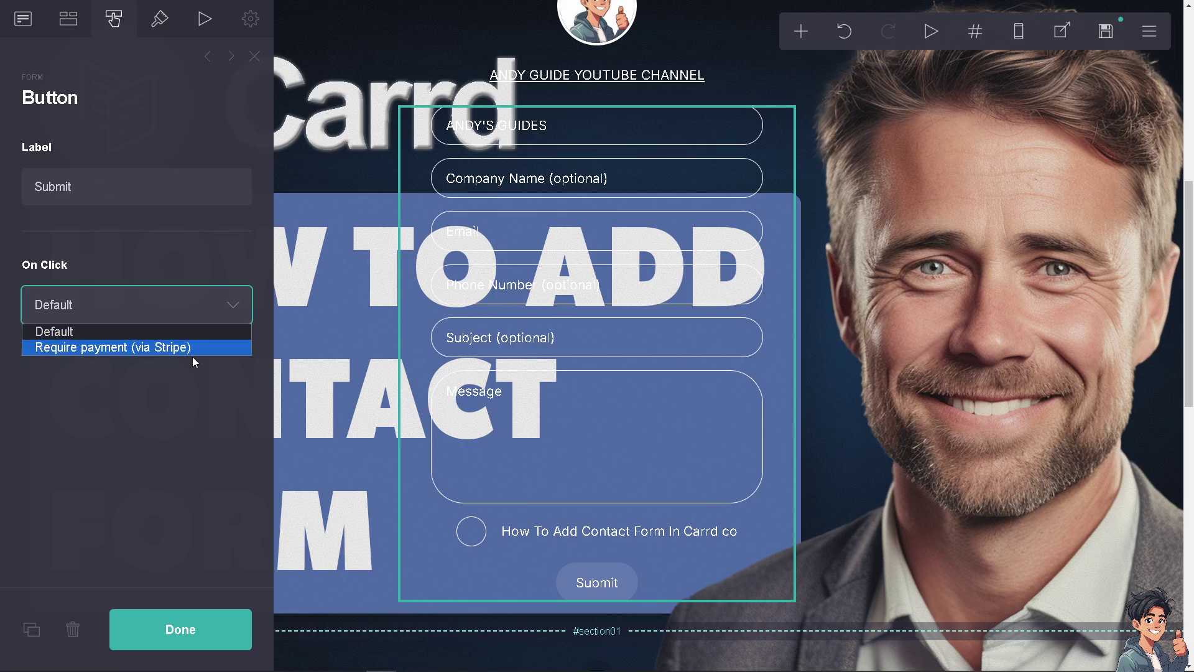
Set the form's Appearance width to 29 and its field spacing to 2.5
left_click(158, 22)
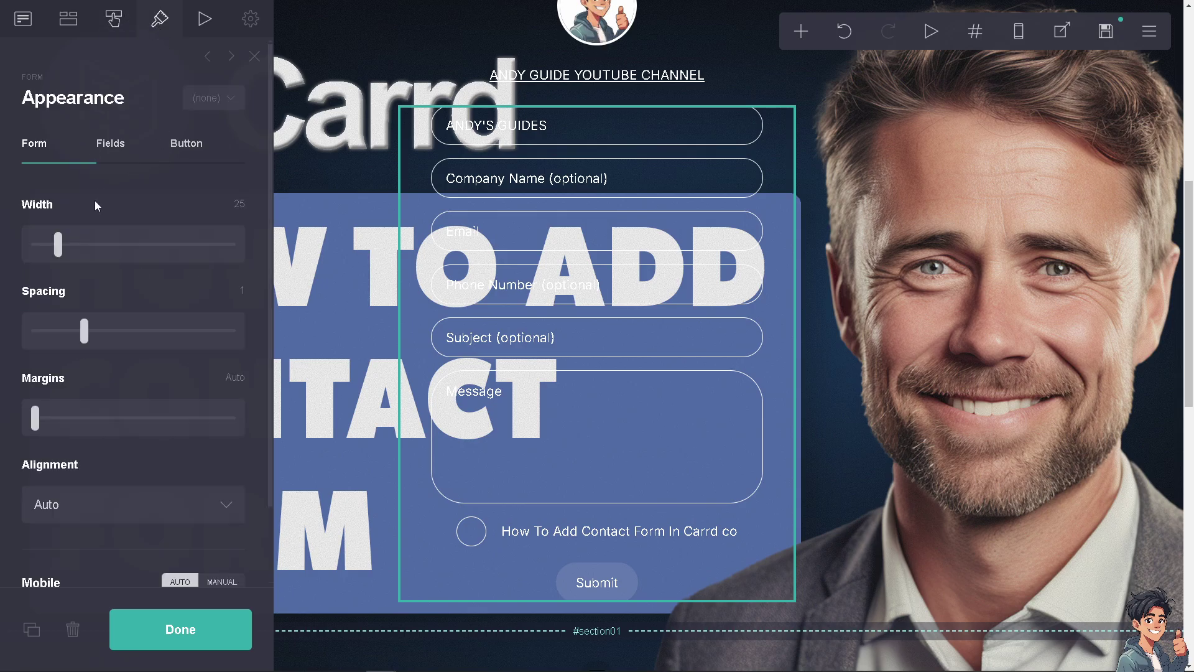
mouse_move(58, 244)
left_mouse_down()
mouse_move(219, 247)
mouse_move(68, 246)
left_mouse_up()
left_click(97, 339)
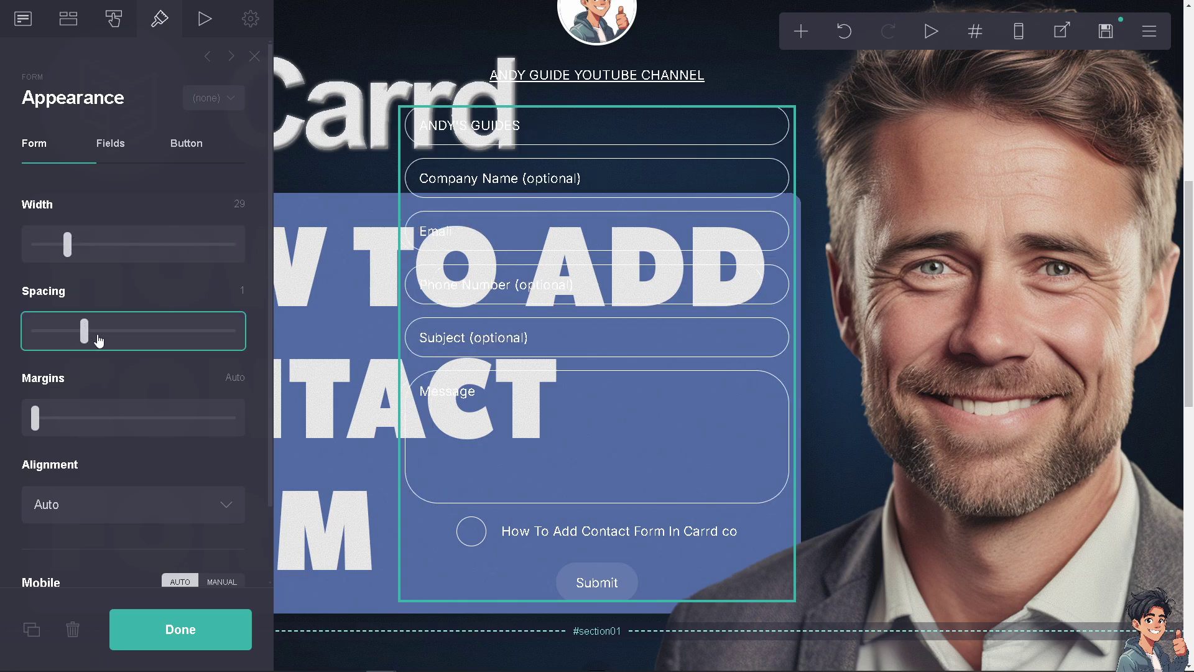
left_click_drag(98, 339, 158, 339)
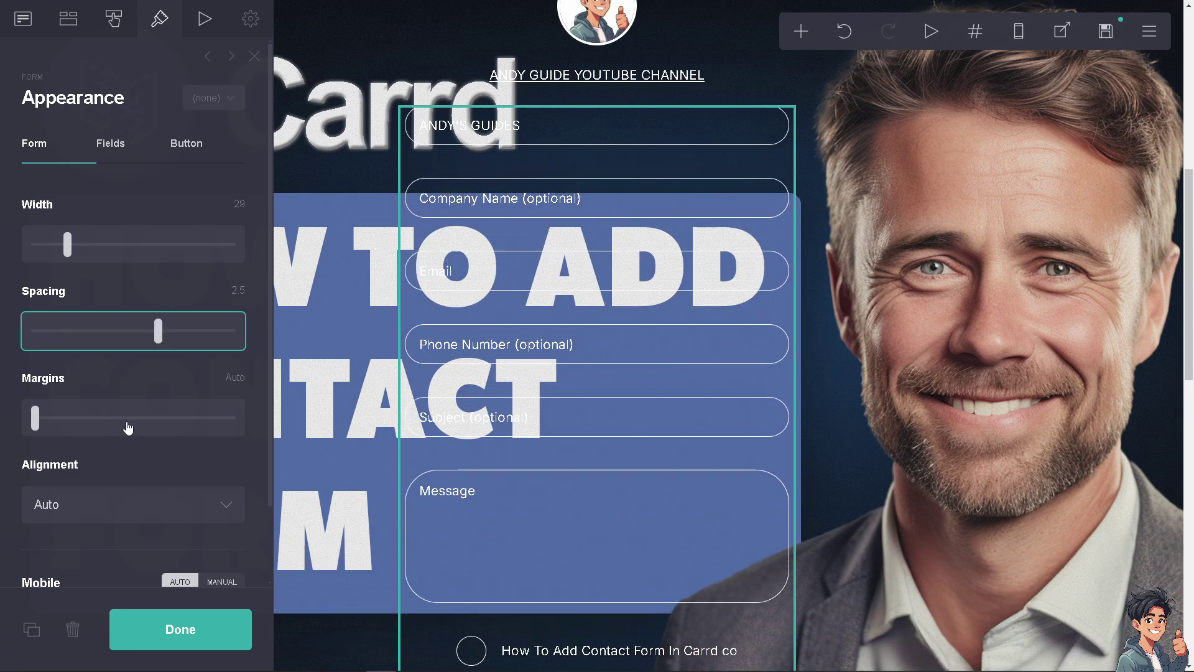
Align the form to the right after trying left and center alignment
scroll(189, 516, "down", 1)
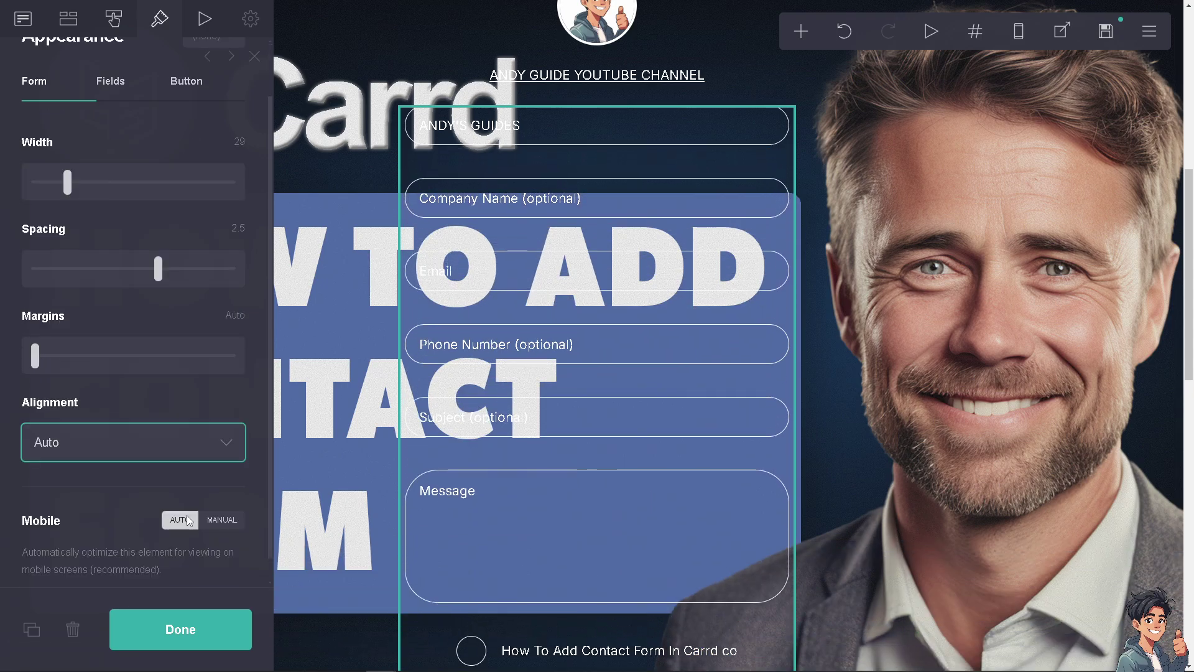
left_click(222, 440)
left_click(88, 484)
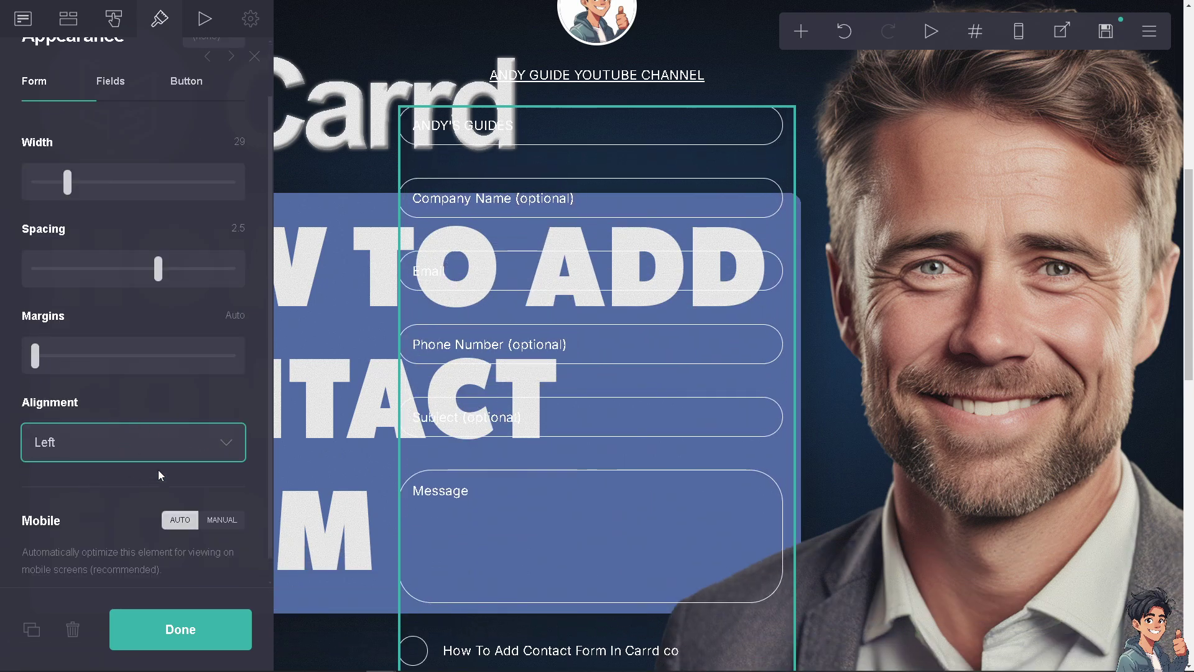
left_click(230, 443)
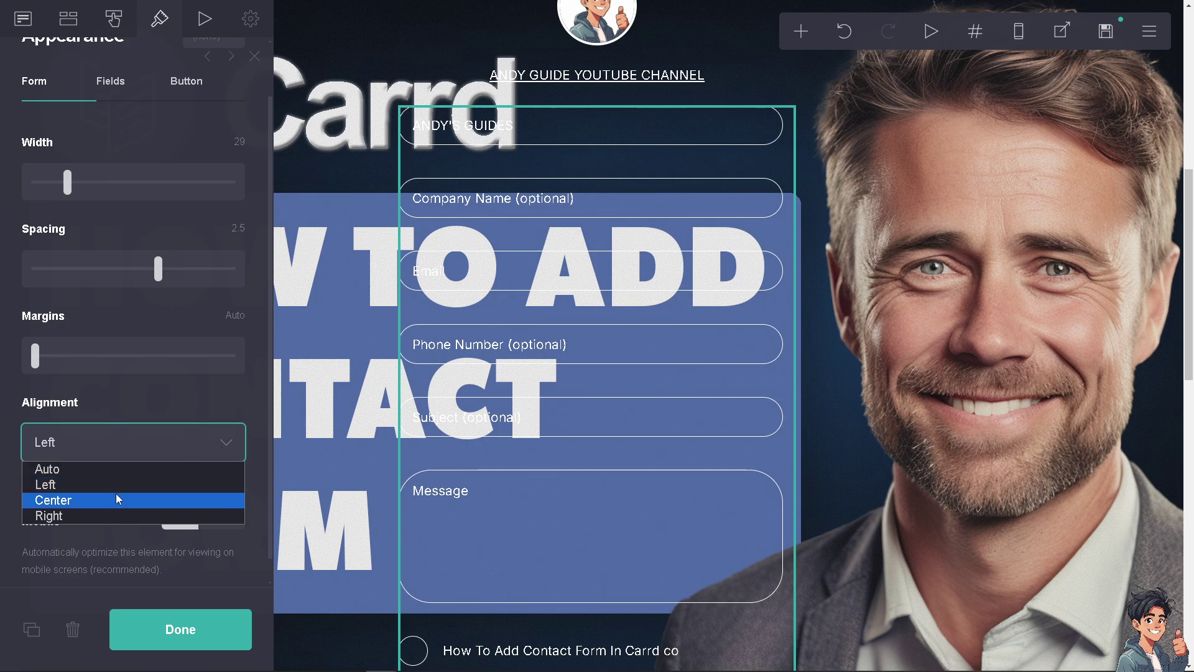
left_click(117, 499)
left_click(239, 444)
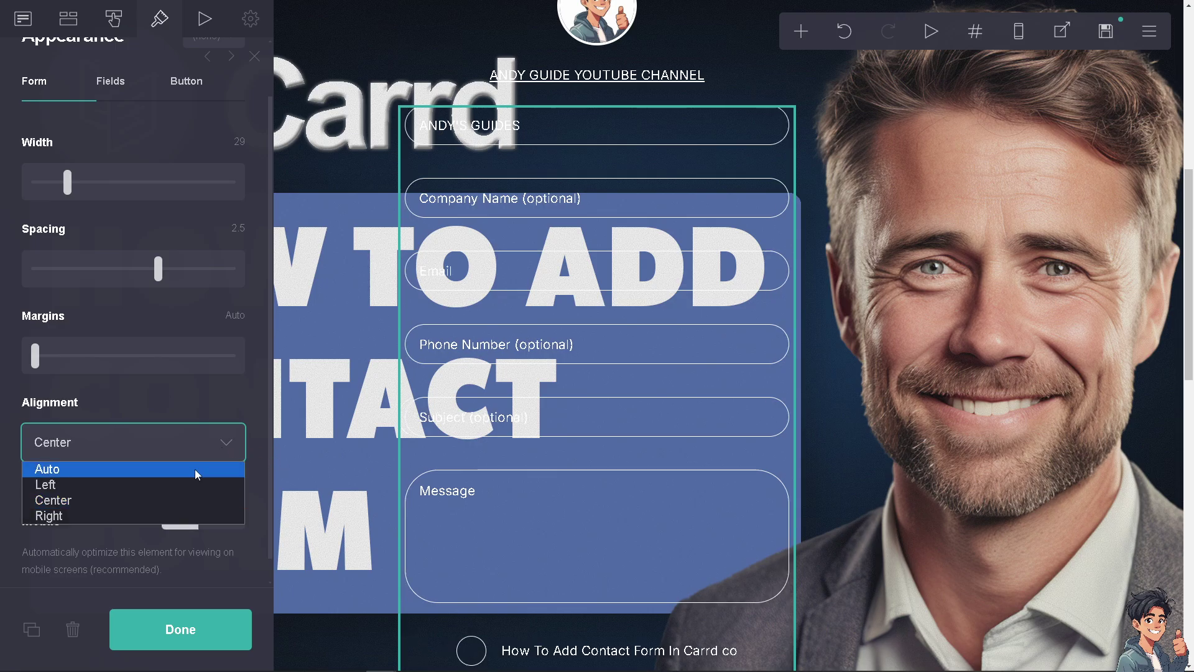
left_click(130, 514)
Switch mobile optimisation to Manual, then return it to Auto
scroll(254, 398, "down", 1)
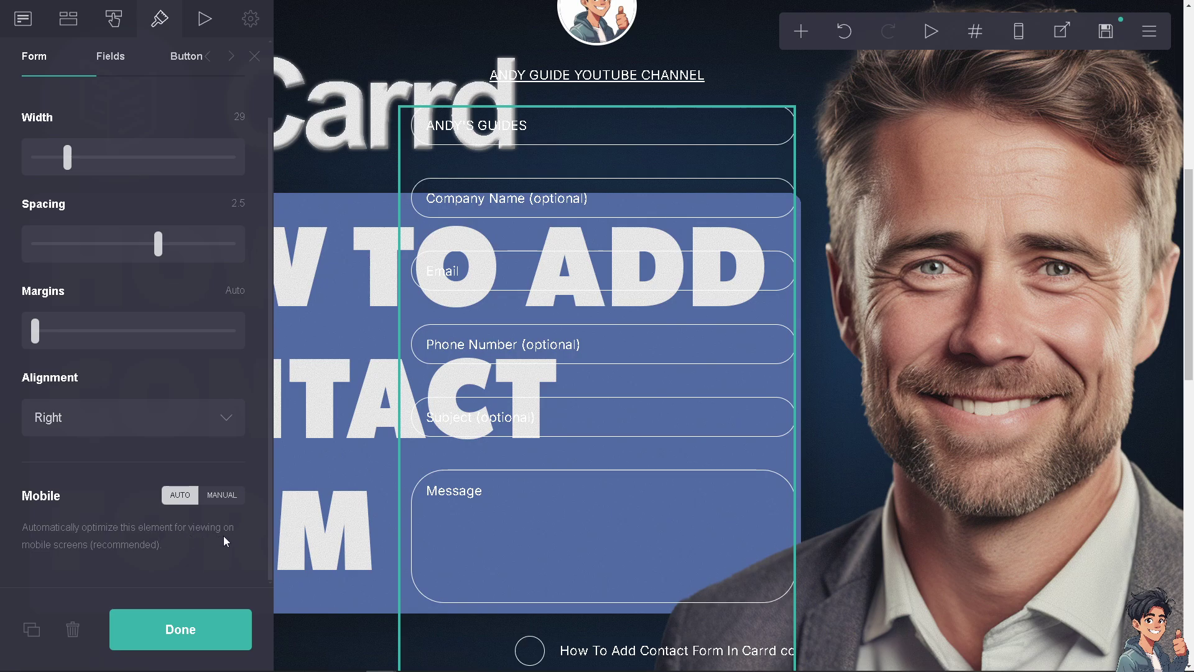
left_click(222, 495)
scroll(228, 494, "down", 3)
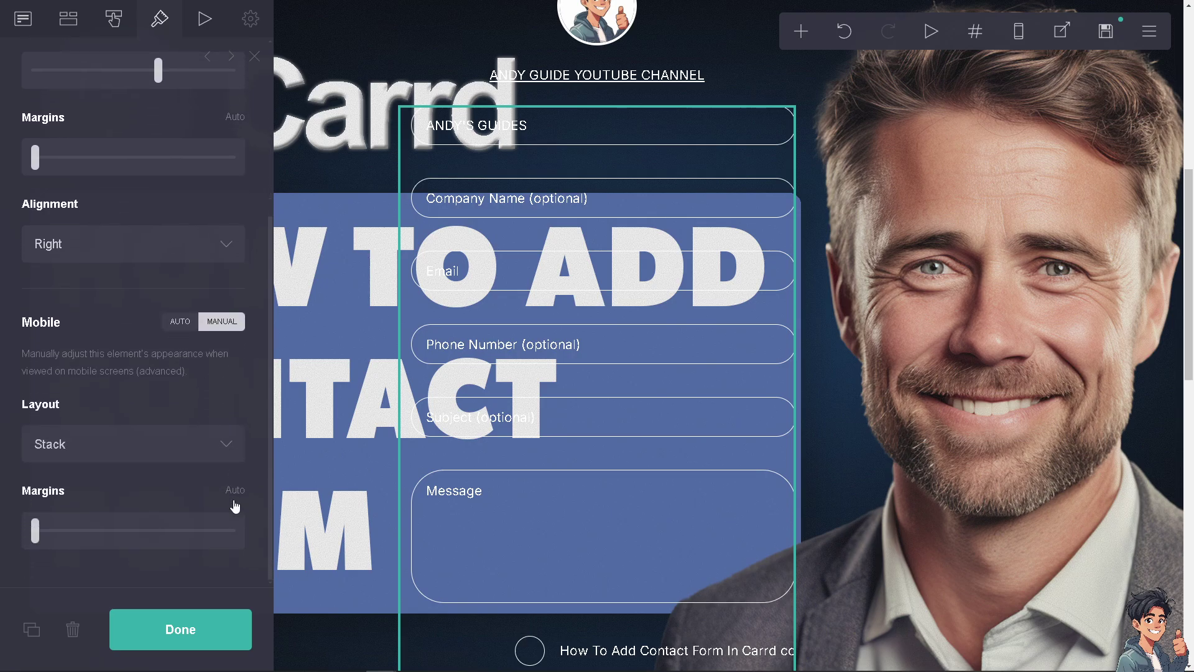
left_click(180, 322)
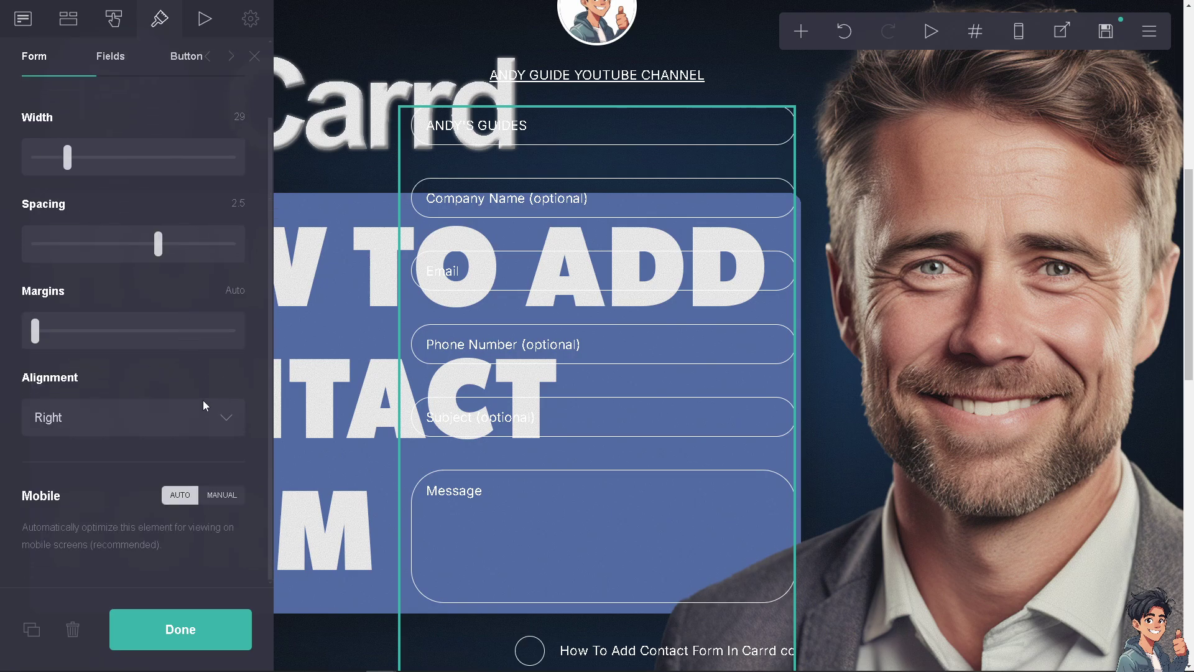
Preview the form's Fade In, Fade Down and Bounce Up entrance animations
left_click(204, 22)
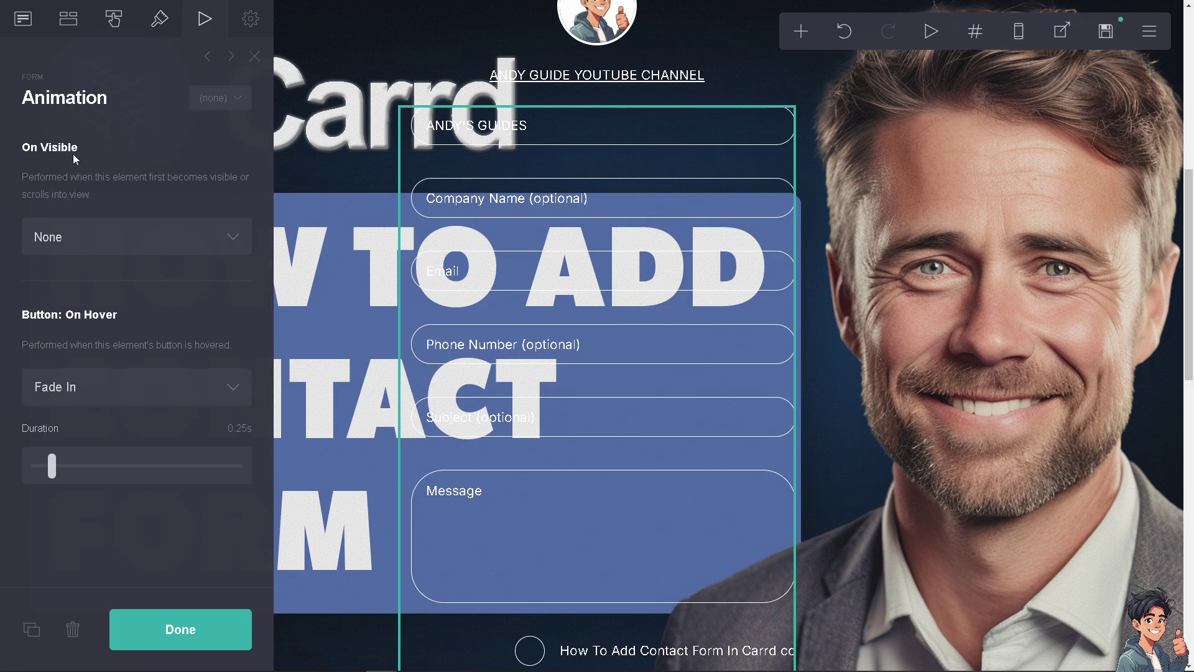
left_click(140, 240)
left_click(120, 280)
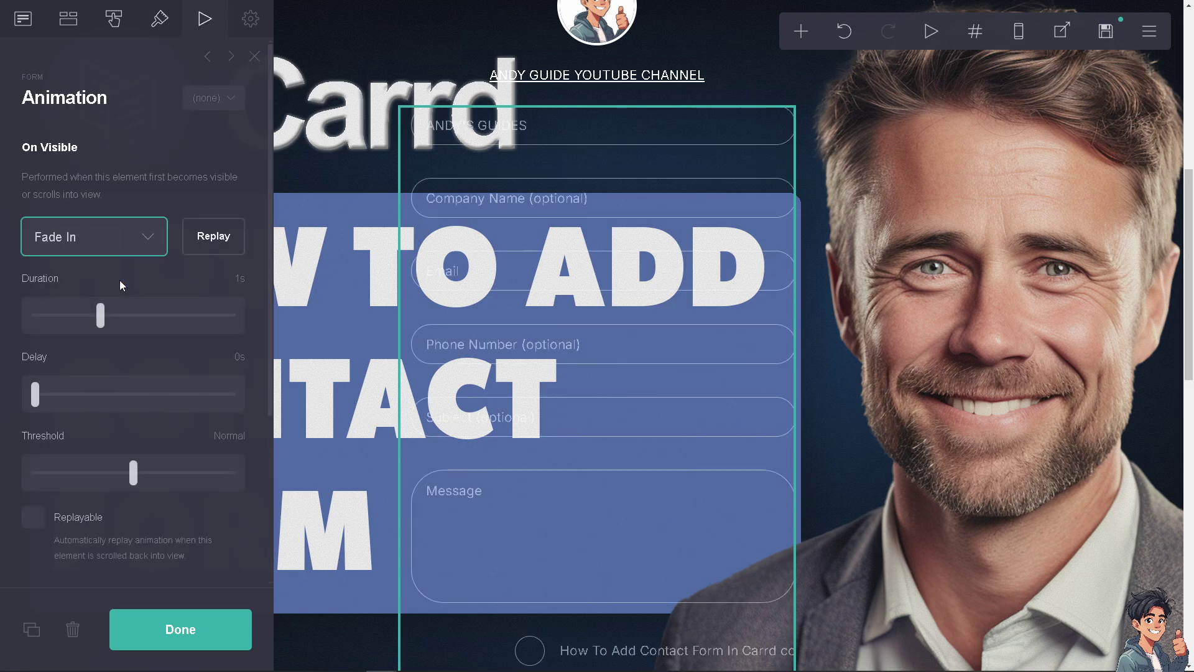
left_click(151, 236)
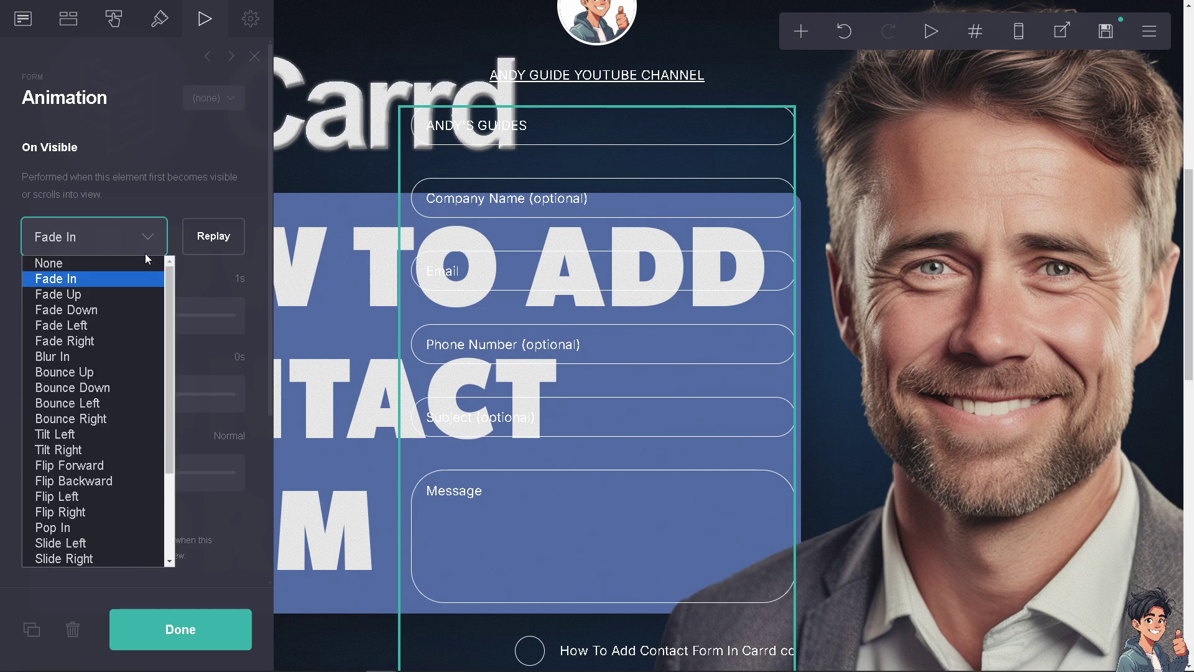
left_click(106, 307)
left_click(218, 237)
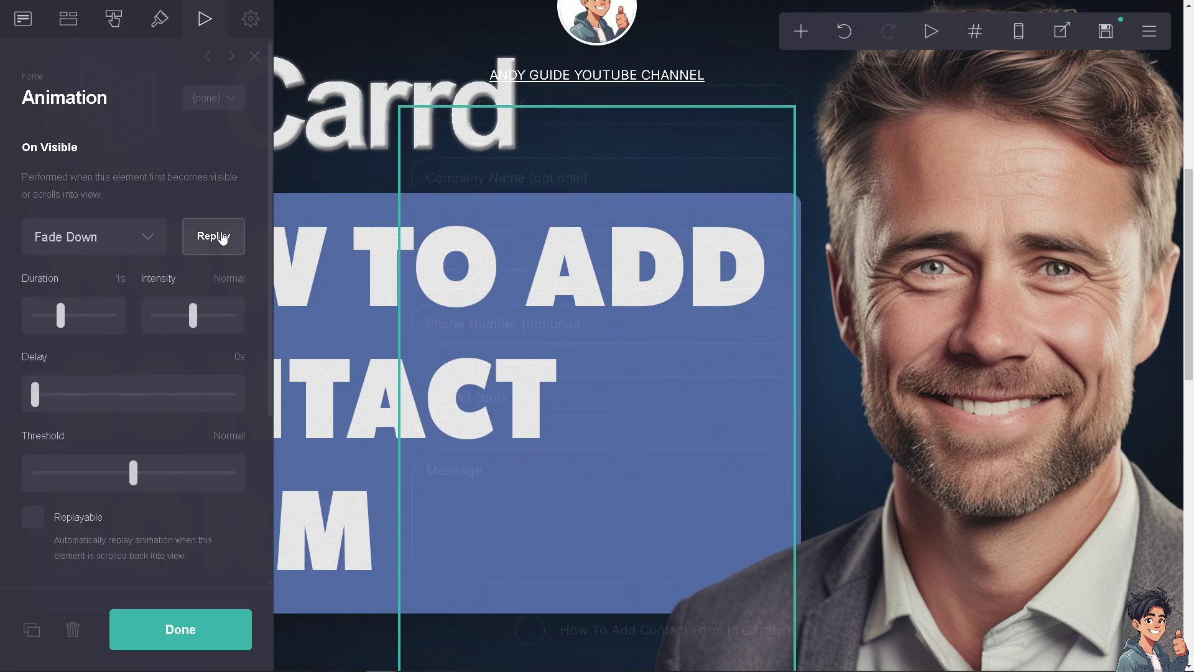
left_click(153, 239)
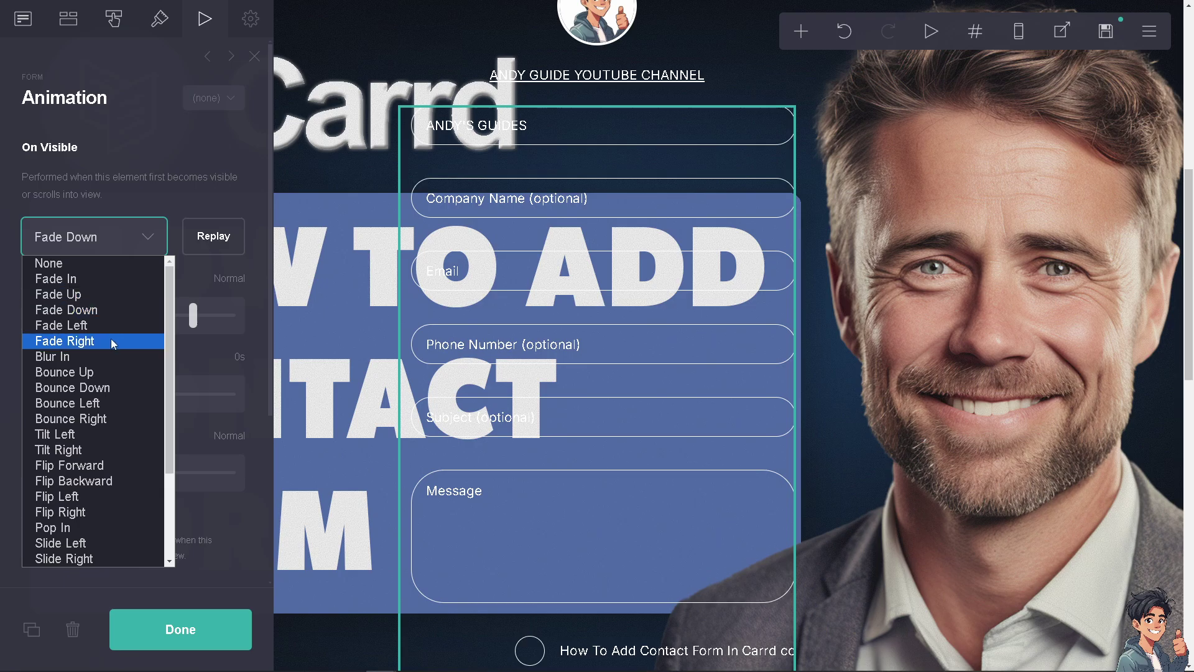
left_click(110, 372)
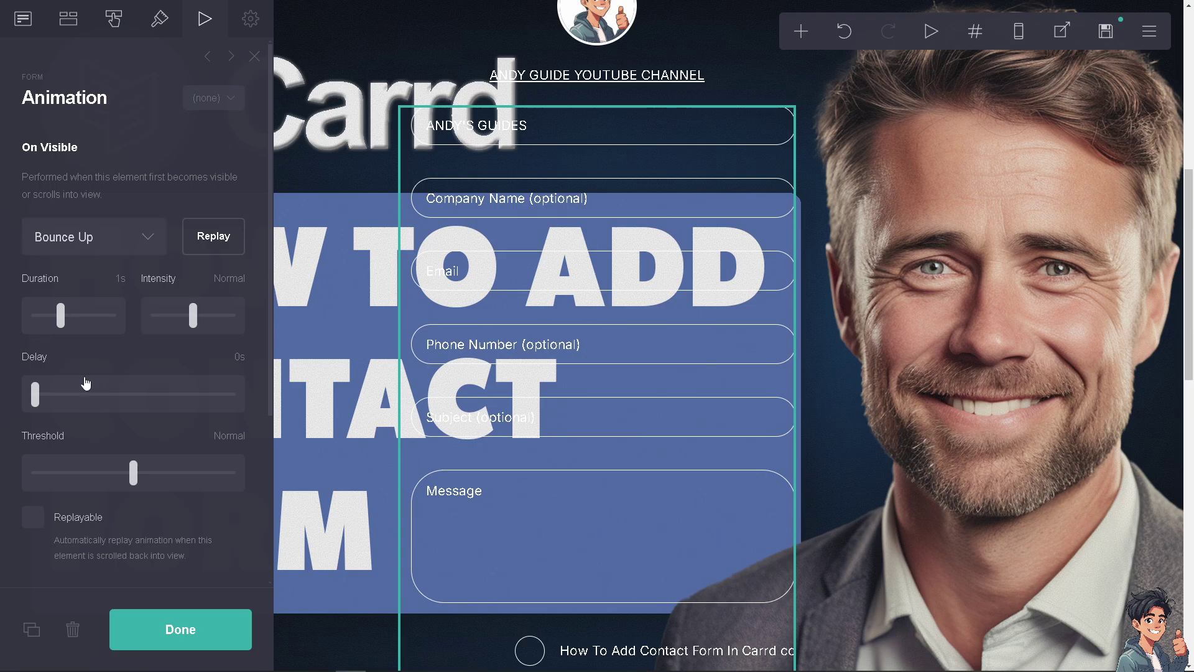
Set the On Visible animation to Fade In, 2.25s duration and 2.5s delay
left_click_drag(62, 316, 97, 324)
left_click(147, 237)
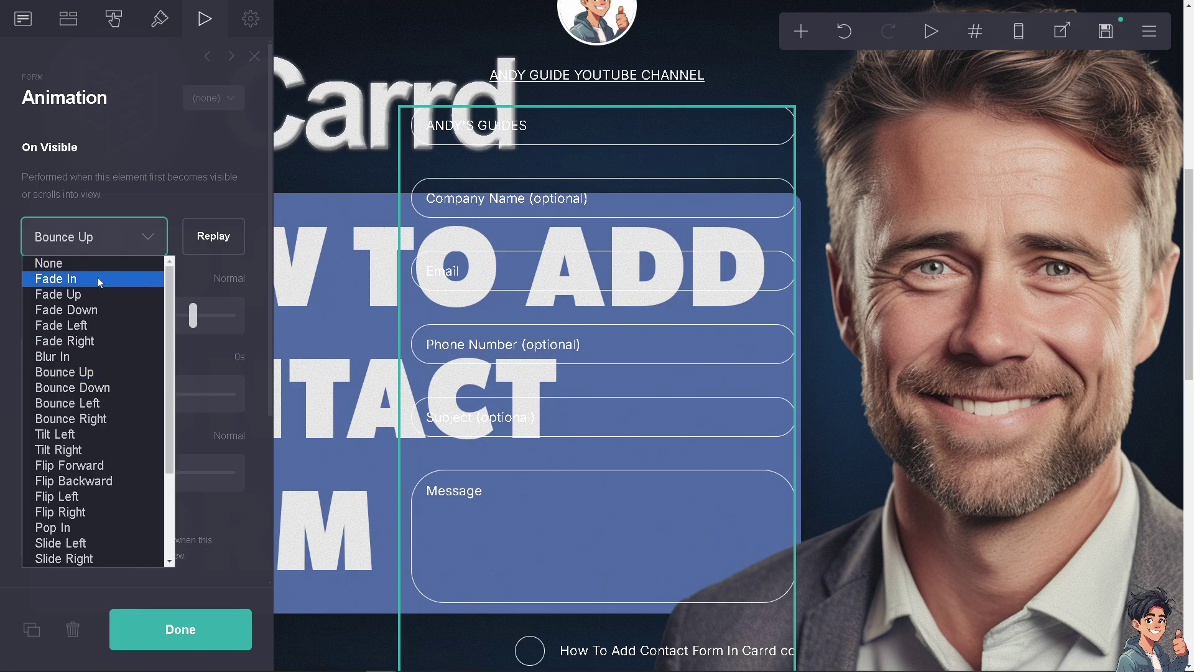
left_click(97, 279)
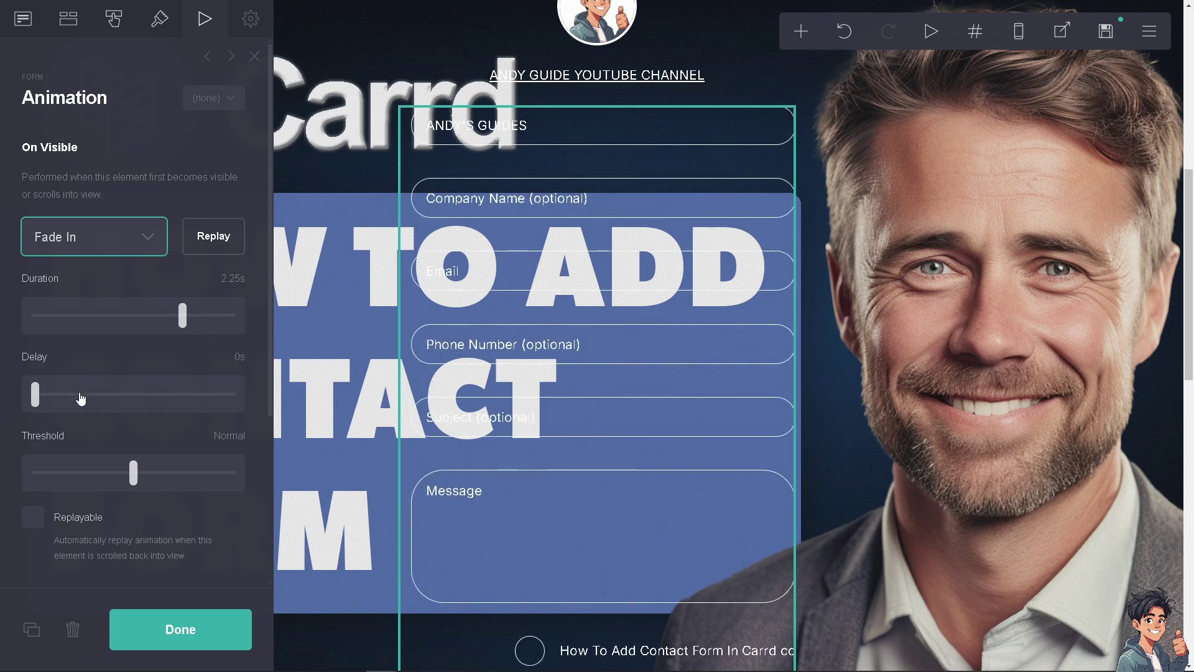
left_click_drag(81, 398, 85, 397)
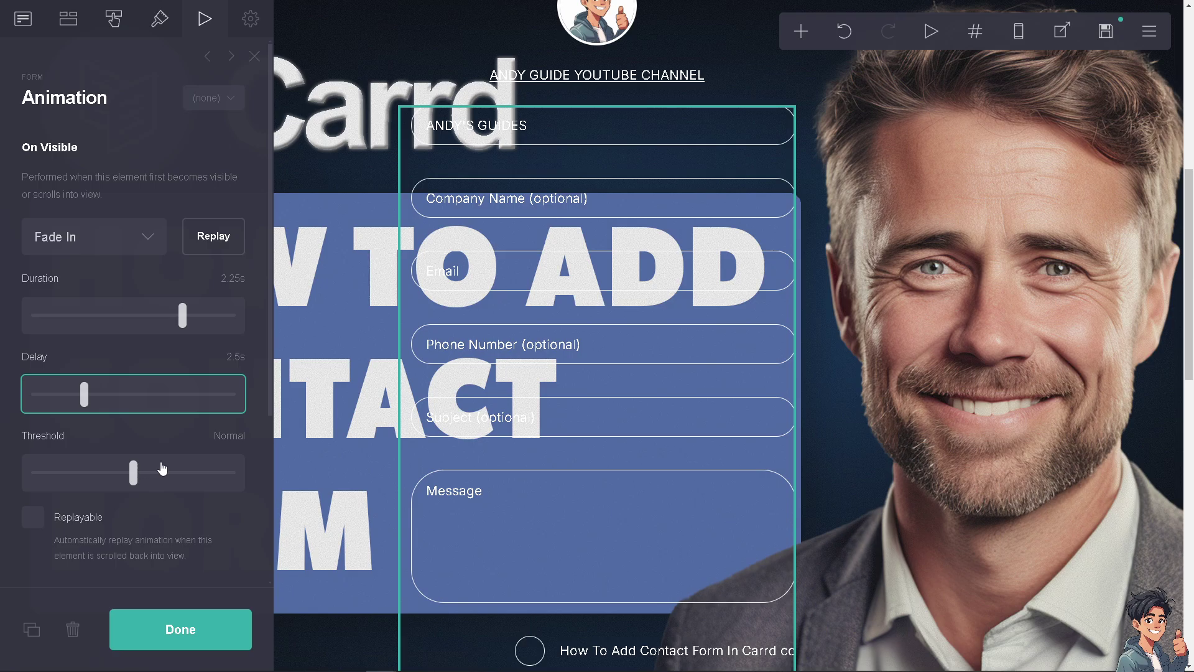
Give the button's On Hover fade a duration of 0.875s
scroll(112, 485, "down", 1)
scroll(50, 473, "down", 2)
scroll(51, 453, "down", 1)
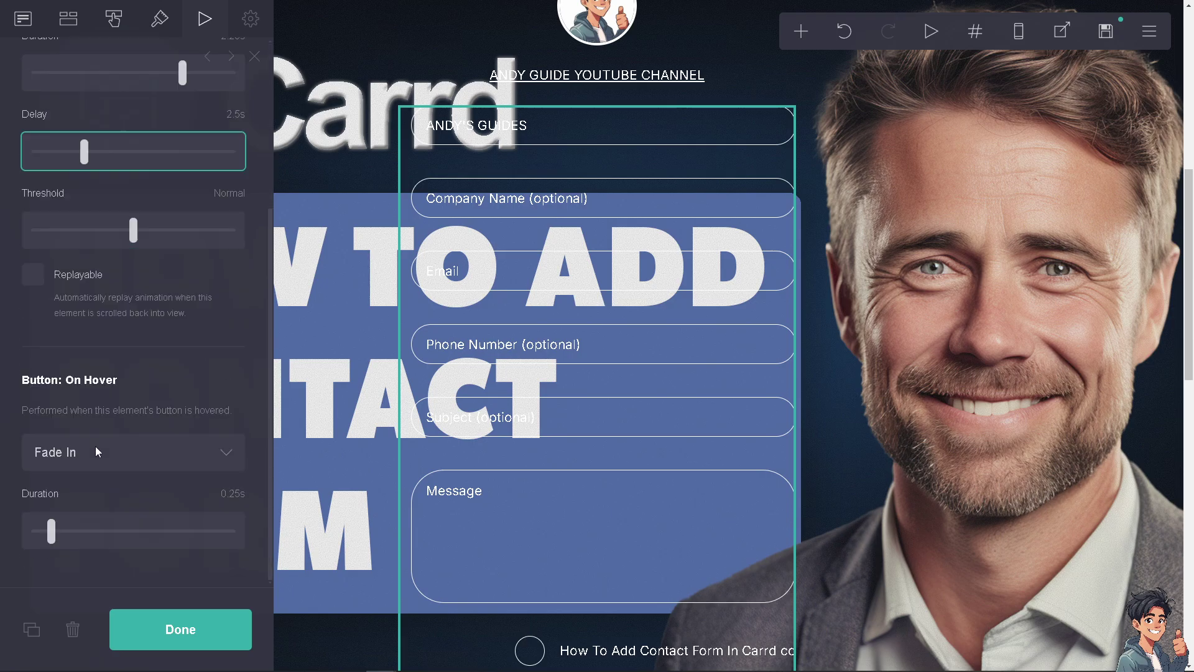
left_click(227, 459)
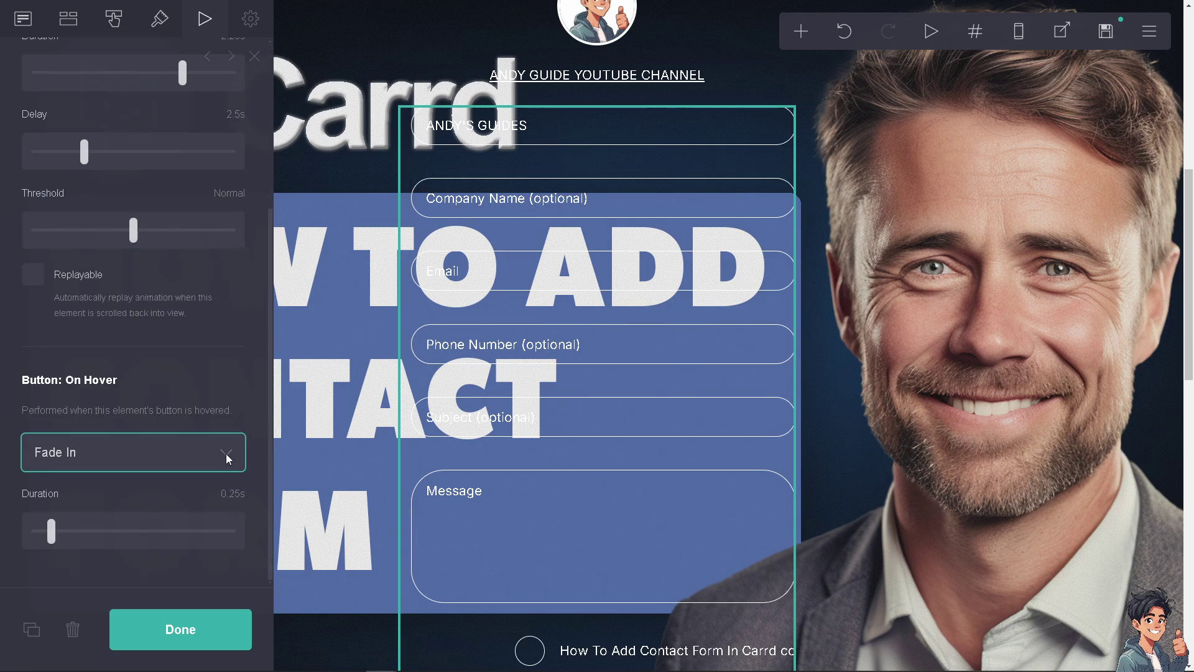
left_click_drag(53, 531, 92, 532)
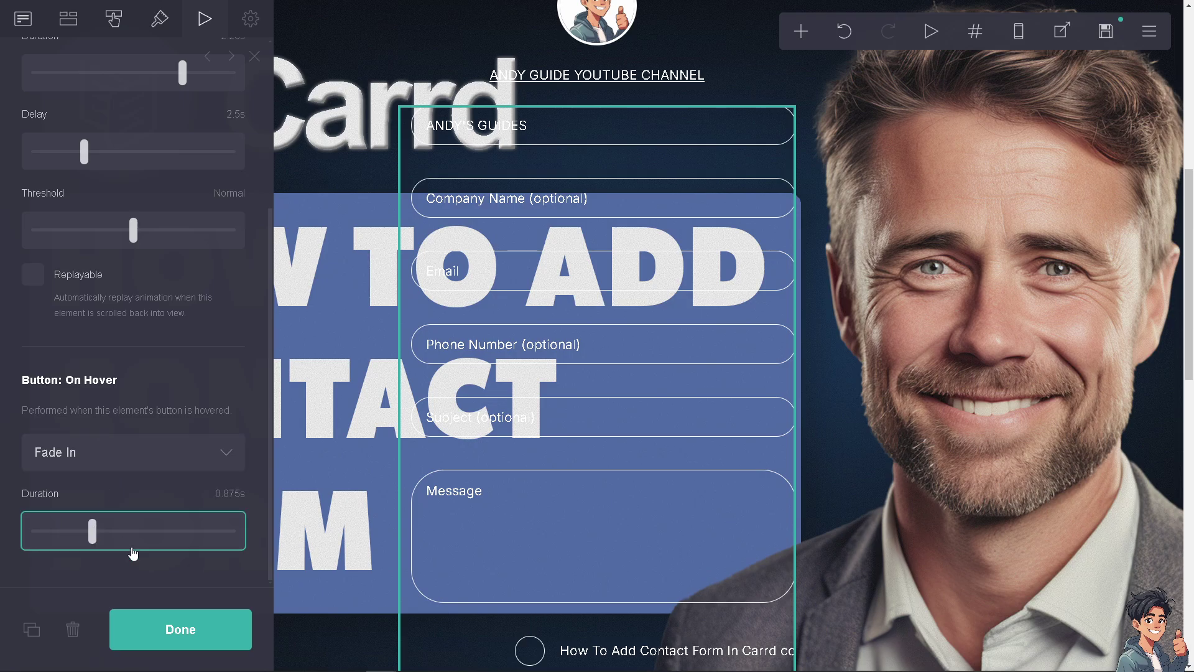
left_click(202, 24)
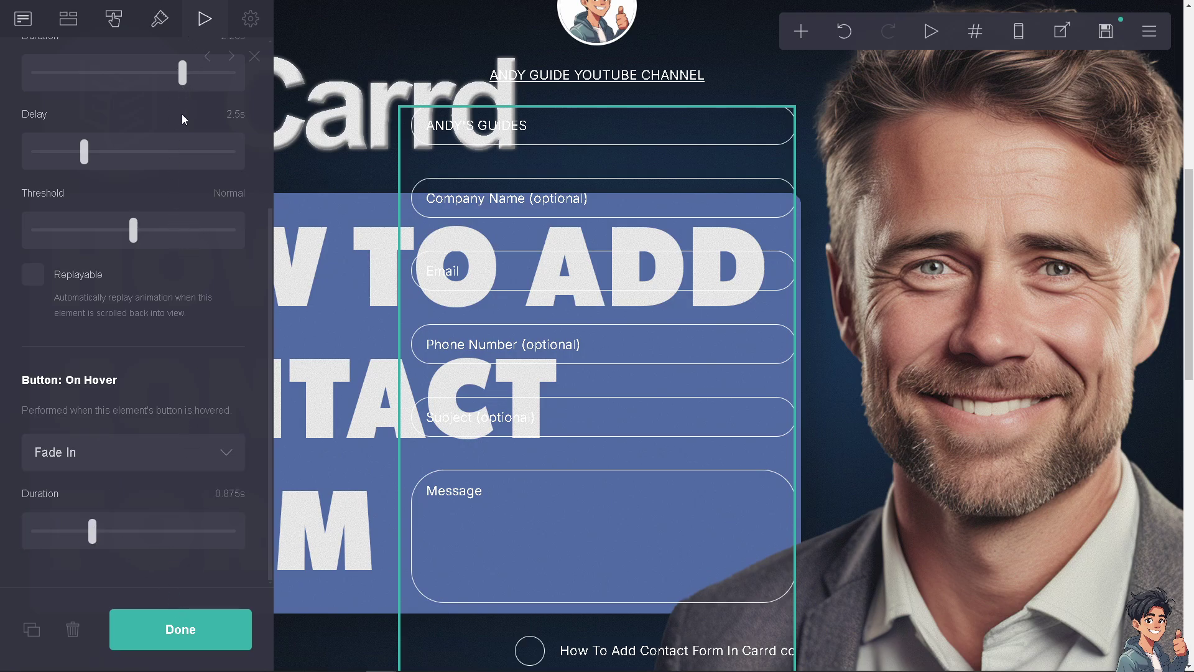
Close the form settings with Done and return to the top of the page
left_click(192, 635)
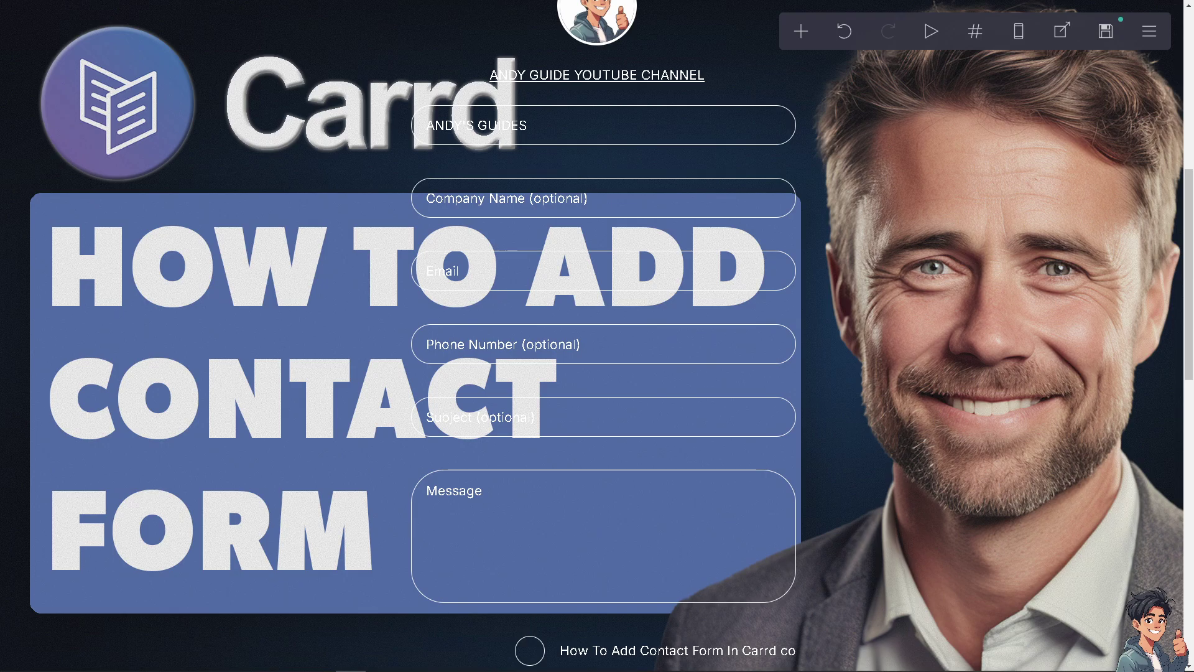
scroll(520, 319, "up", 8)
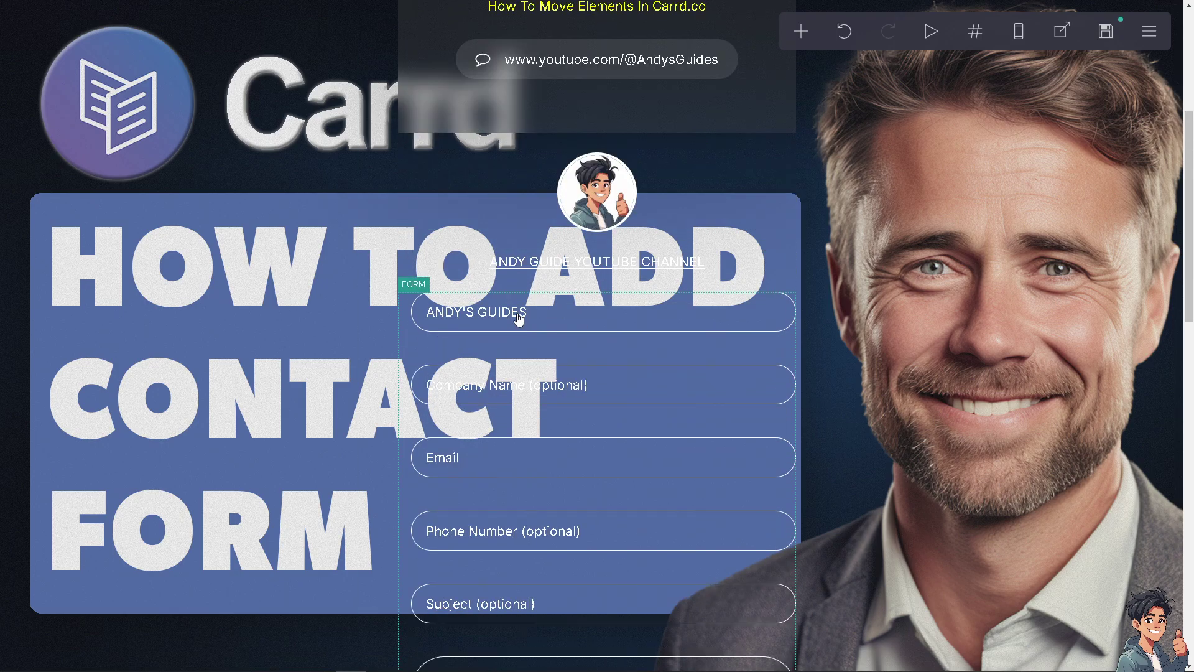